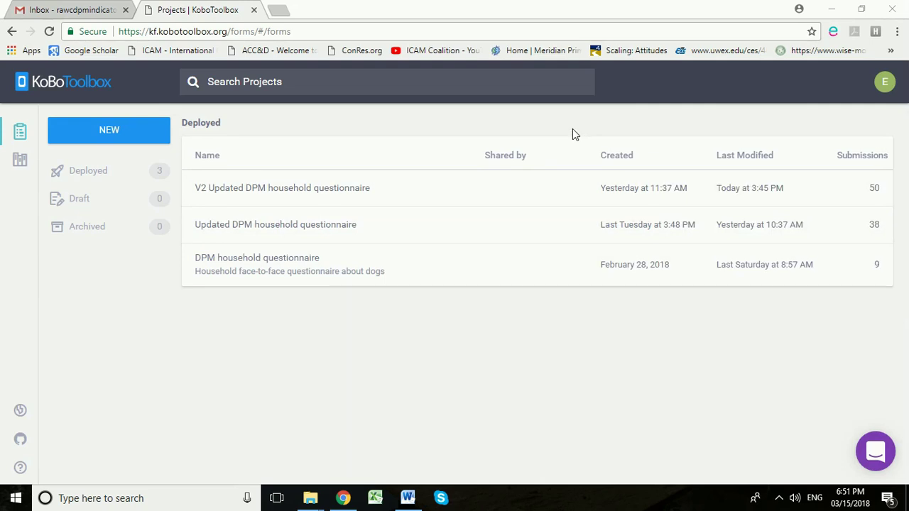
Log out of KoBoToolbox and start creating a new account.
click(886, 83)
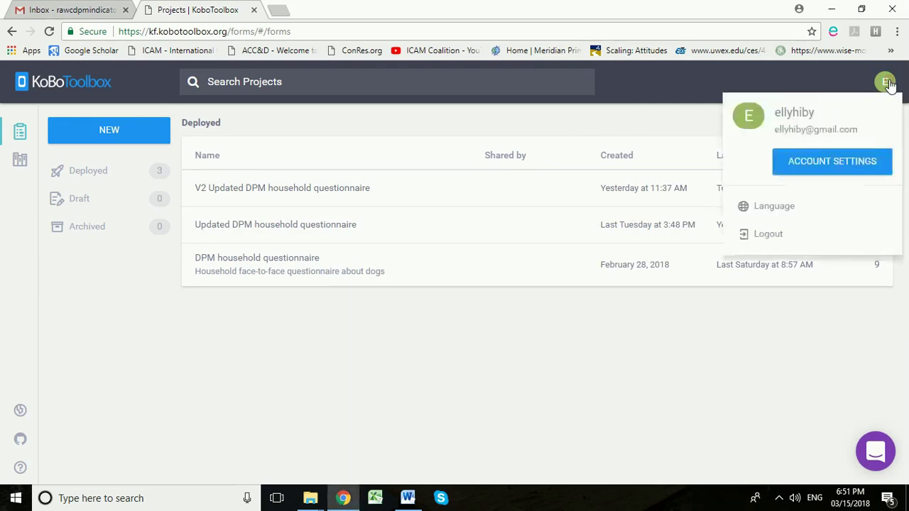
click(768, 238)
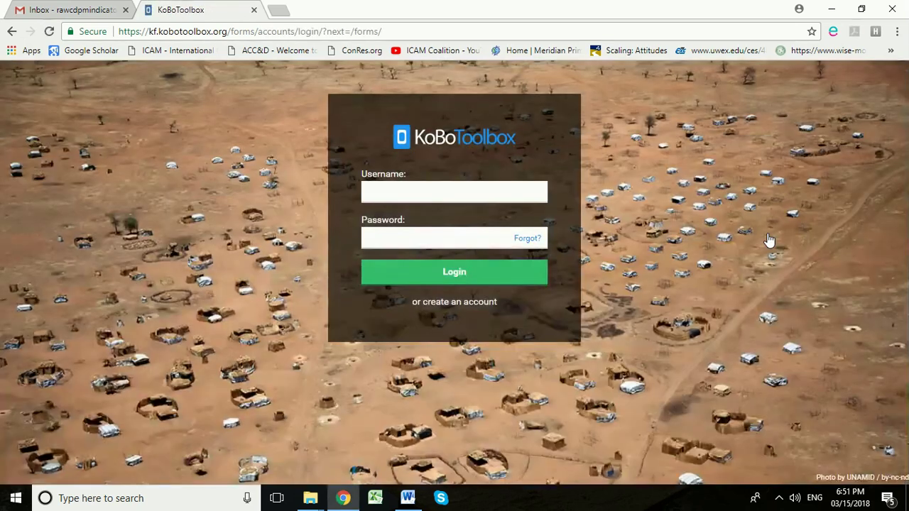
click(480, 304)
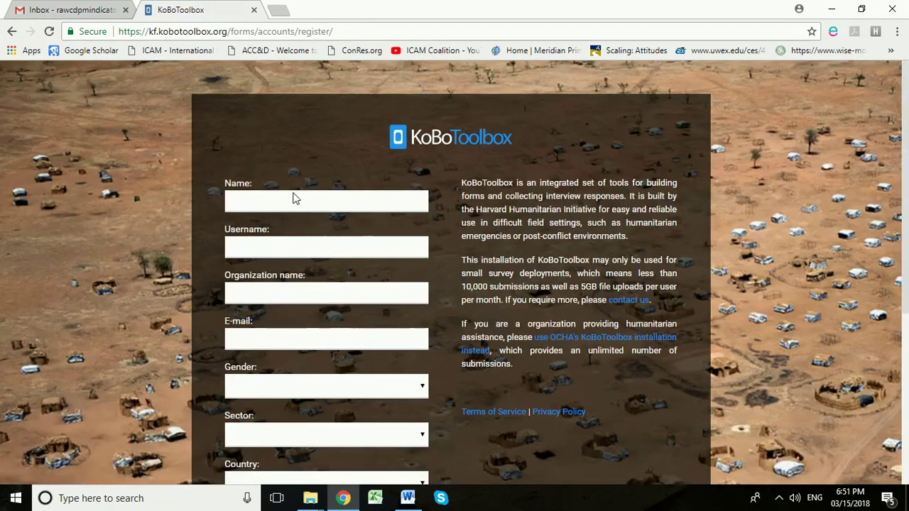
Enter the new account's full name and username, with organization ICAM.
click(299, 201)
text(Elly)
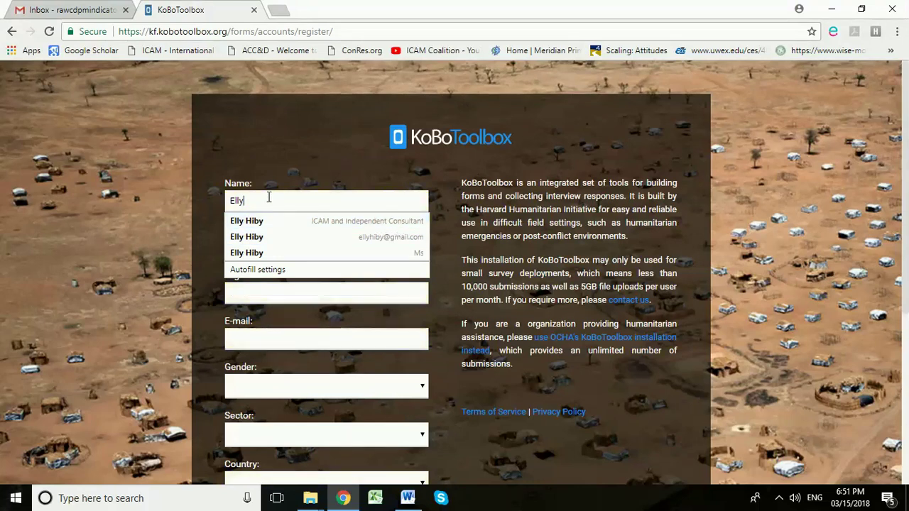
text( Test)
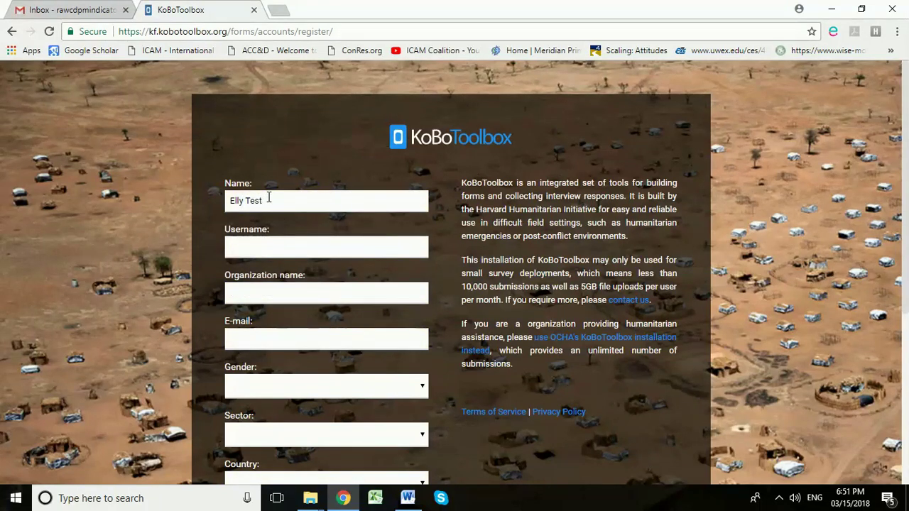
click(268, 243)
text(Elly)
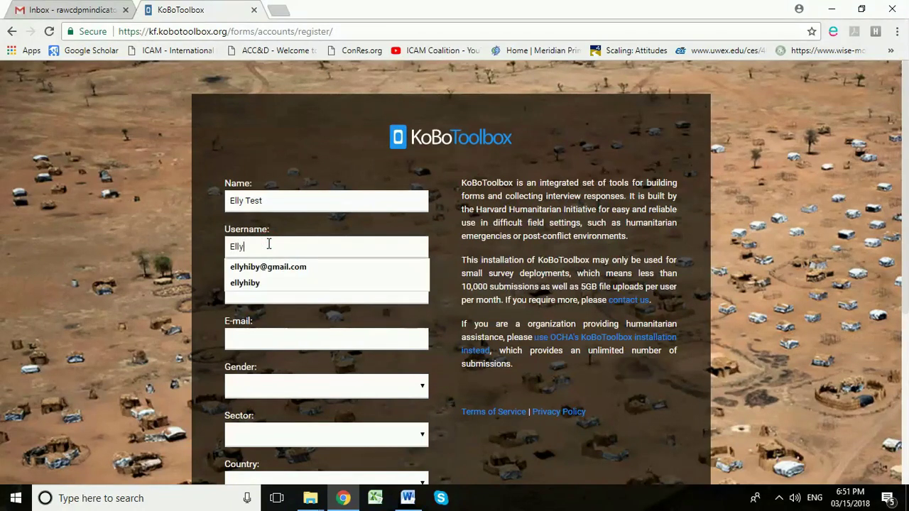
text(Test)
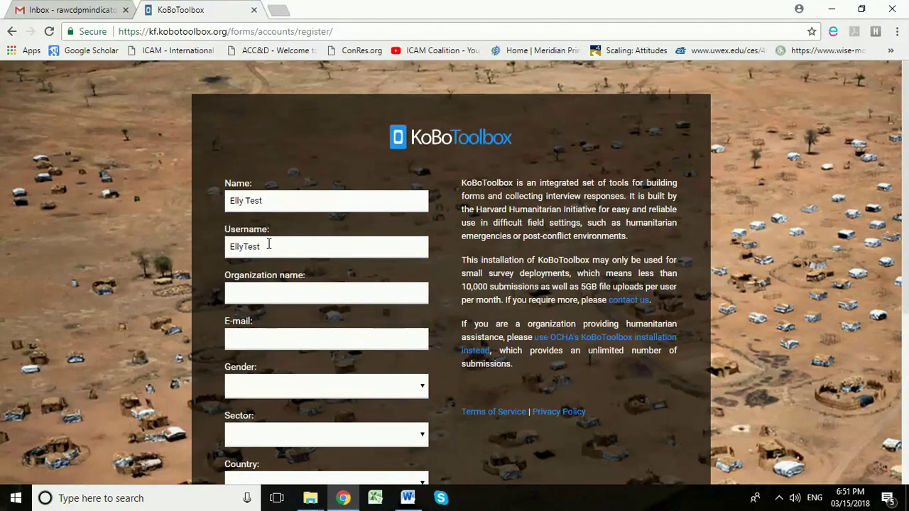
key(BackSpace)
key(BackSpace)
key(BackSpace)
key(BackSpace)
key(BackSpace)
key(BackSpace)
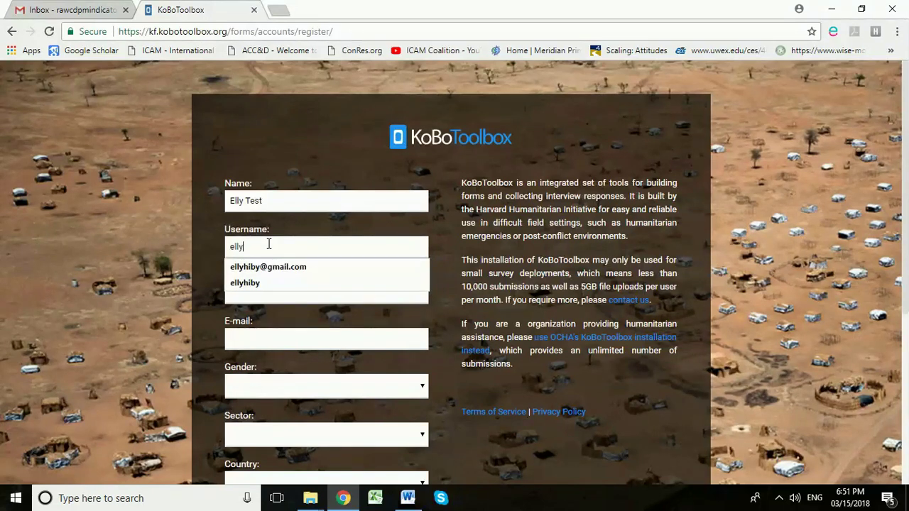
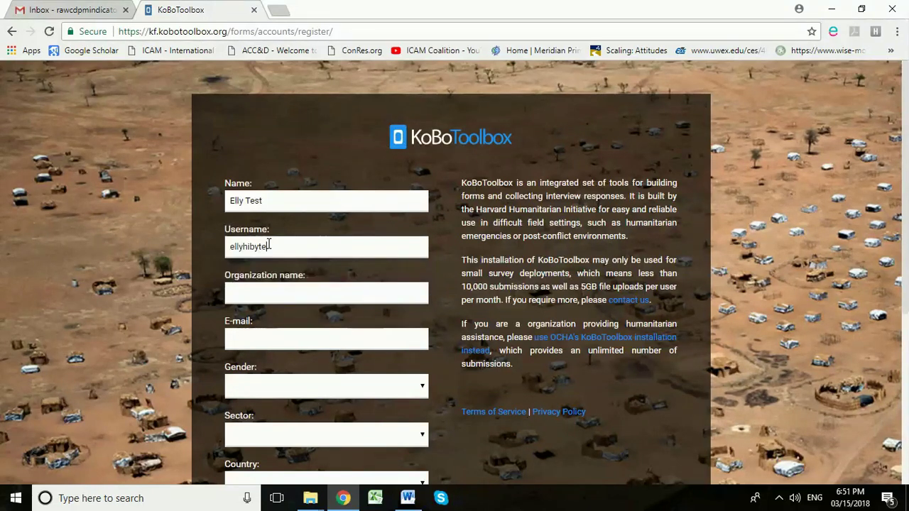
click(248, 200)
text(Hiby)
click(257, 288)
text(ICAM)
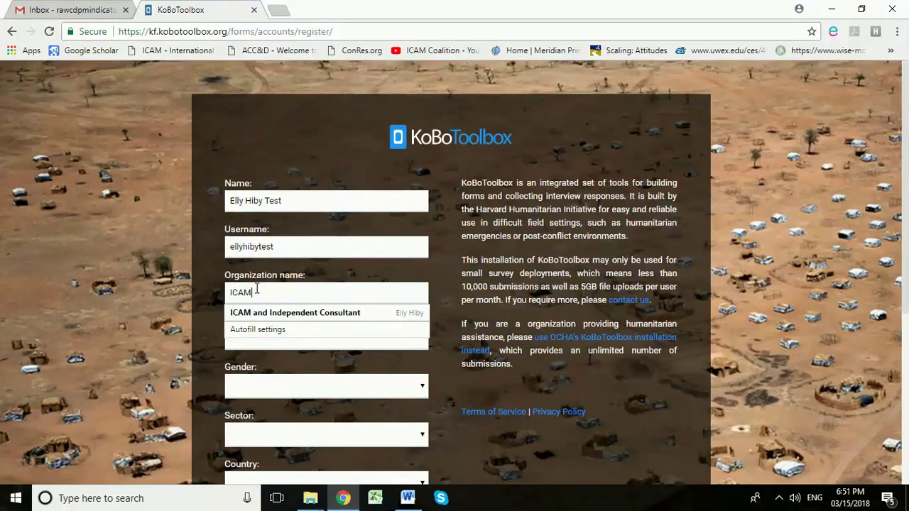
Enter the account e-mail, gender Female and sector Health Services / Public Health.
click(207, 342)
click(261, 340)
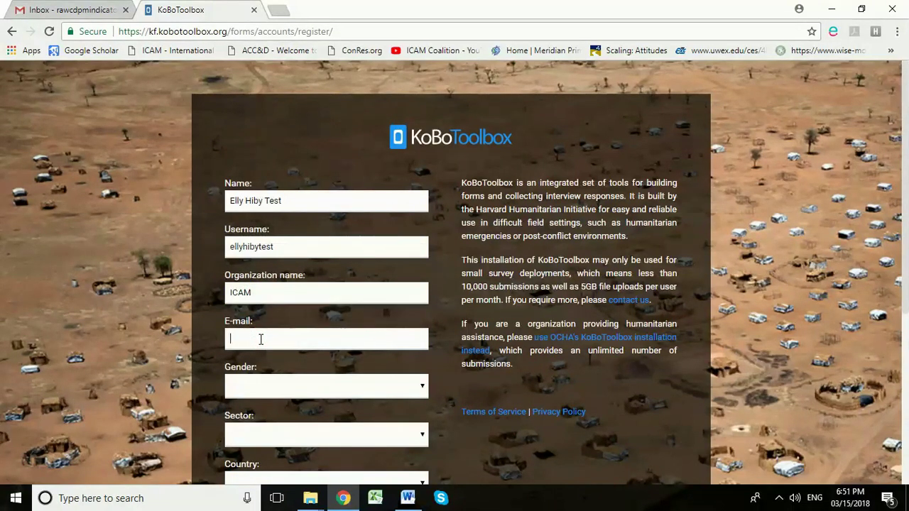
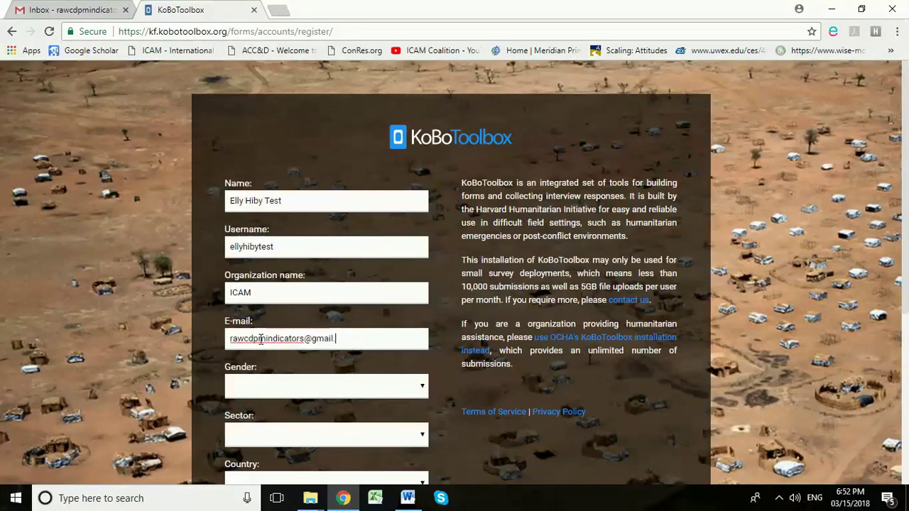
click(262, 389)
click(260, 428)
click(263, 433)
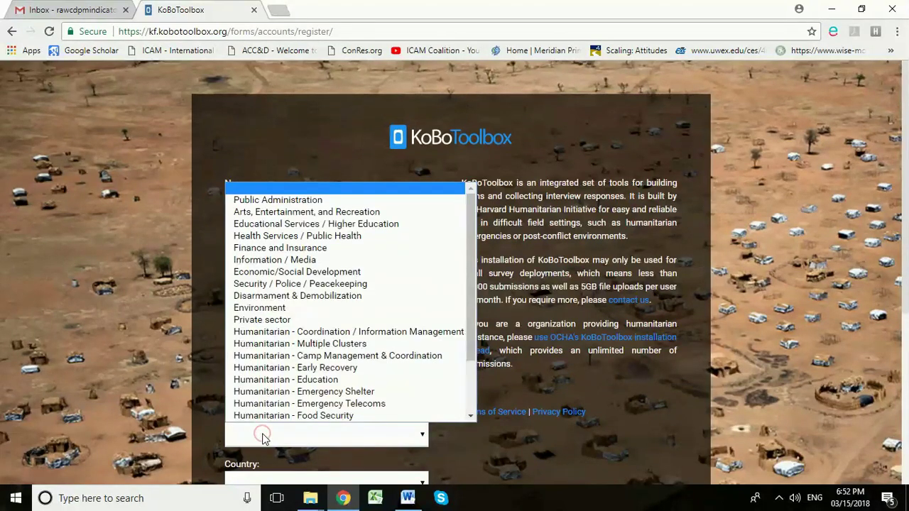
key(h)
key(Return)
scroll(281, 391, down, 2)
Set country to United Kingdom, enter and confirm the password, and create the account.
click(279, 355)
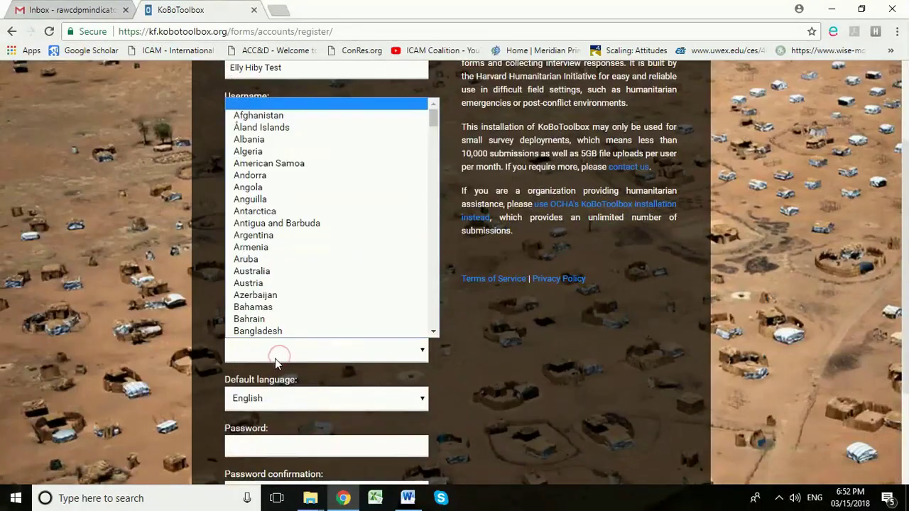
scroll(324, 277, down, 15)
scroll(318, 285, down, 20)
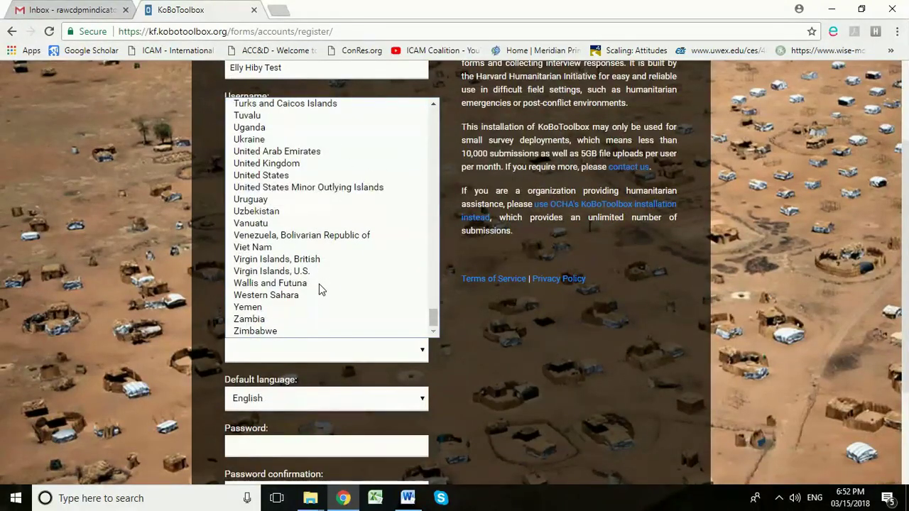
click(303, 171)
scroll(312, 346, down, 1)
scroll(312, 346, down, 1)
click(298, 317)
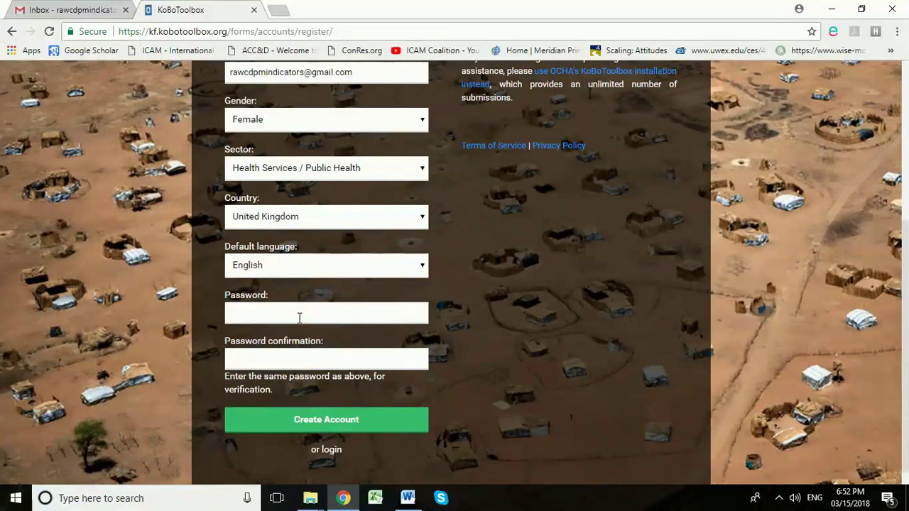
text(********)
click(263, 360)
text(********)
click(323, 421)
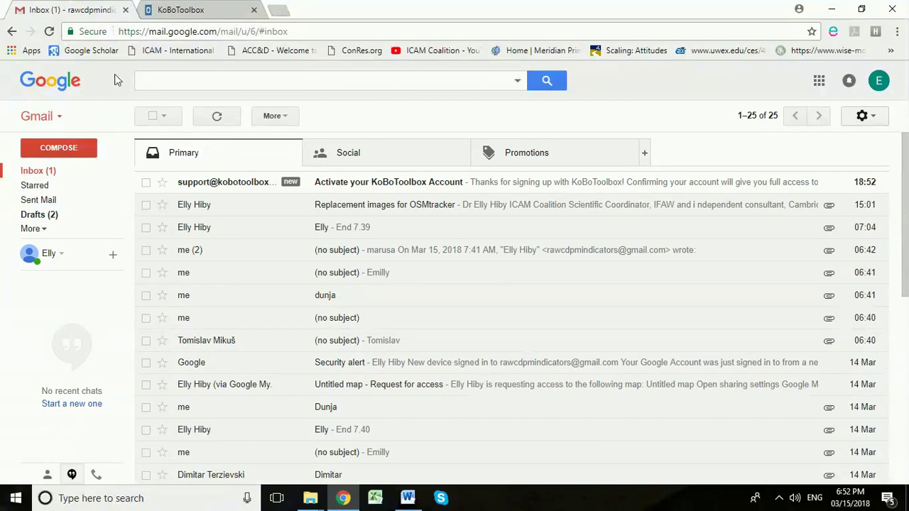
Open the 'Activate your KoBoToolbox Account' e-mail in the Gmail inbox.
click(335, 186)
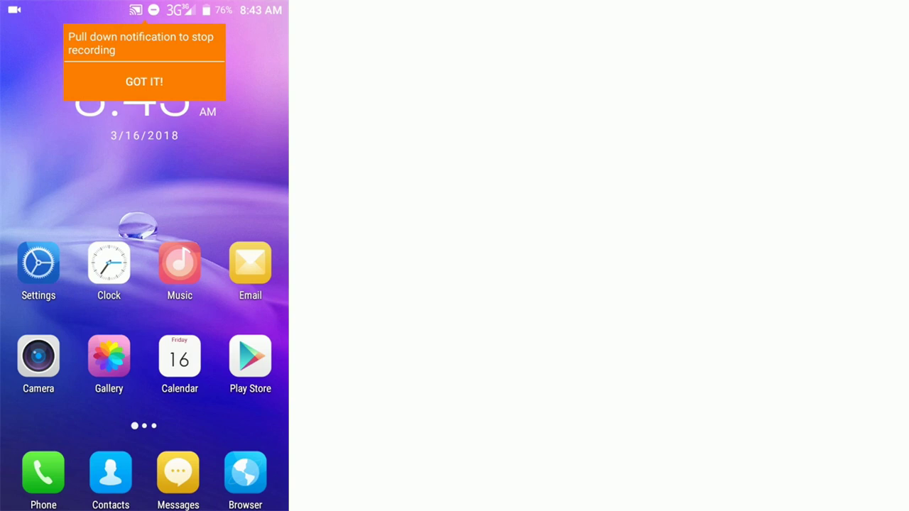
Search the Play Store for 'koboc' and install KoBoCollect, accepting its permissions.
click(250, 356)
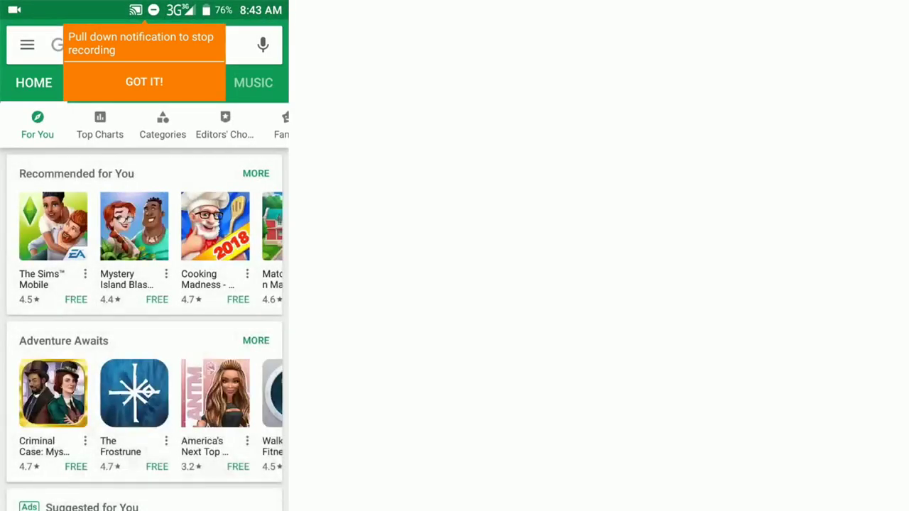
click(128, 44)
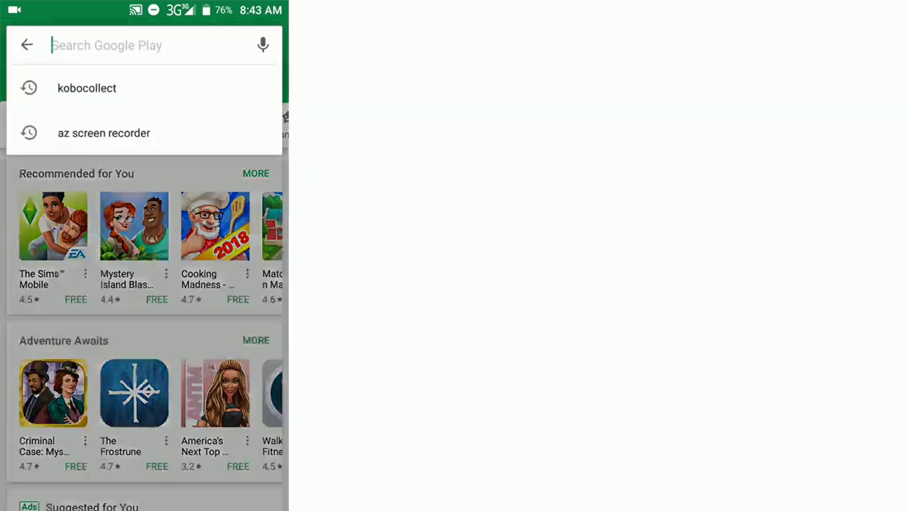
text(k)
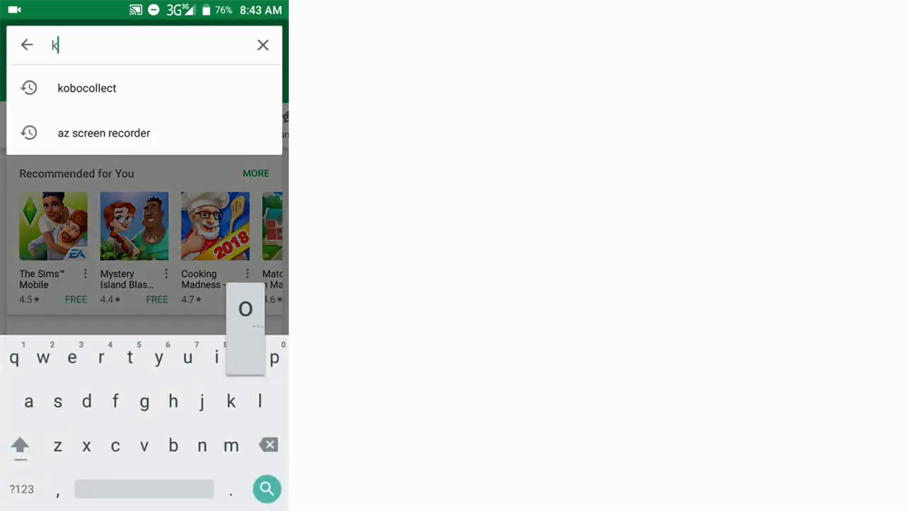
text(oboc)
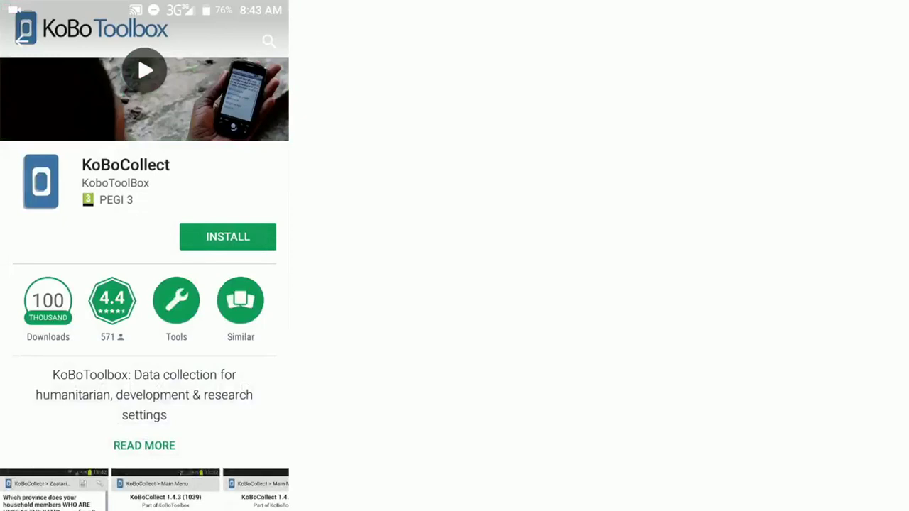
click(215, 397)
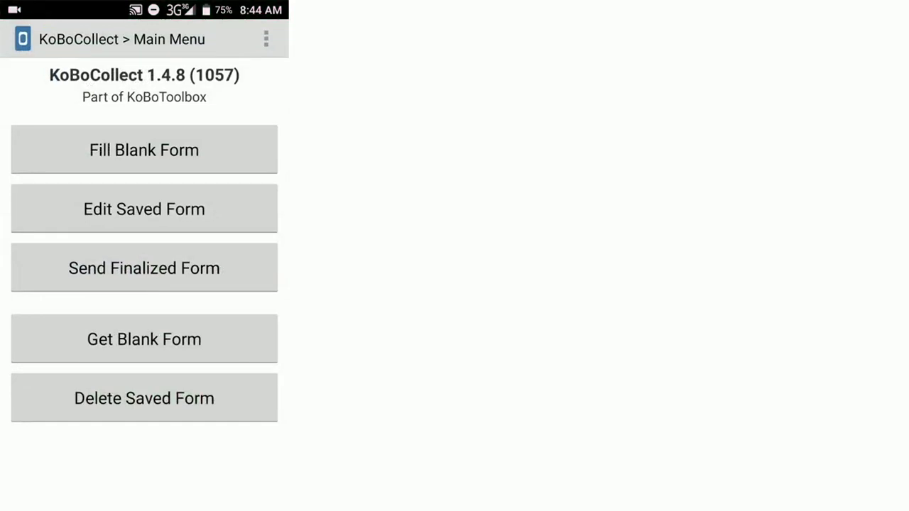
click(266, 39)
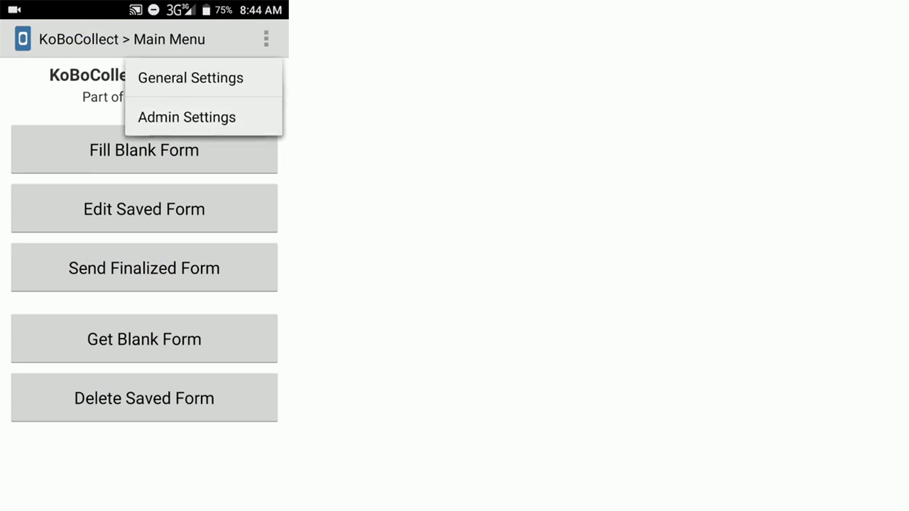
click(190, 77)
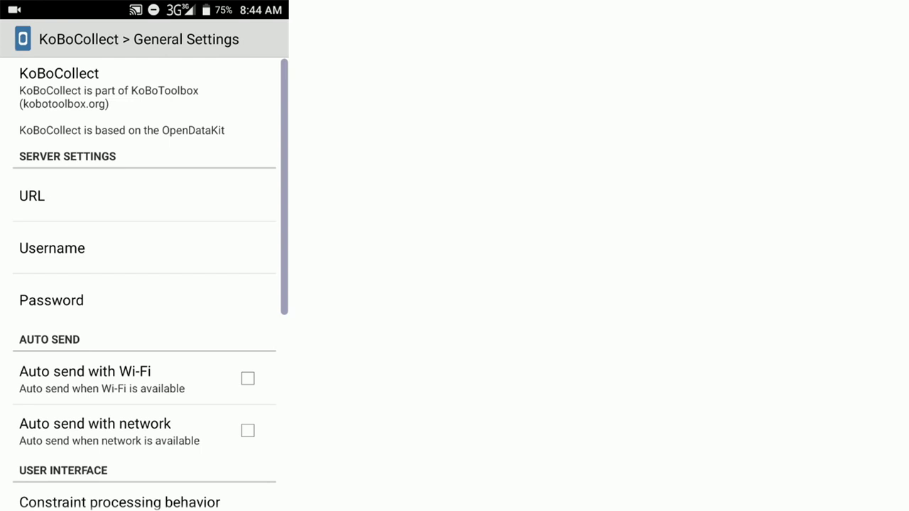
click(32, 196)
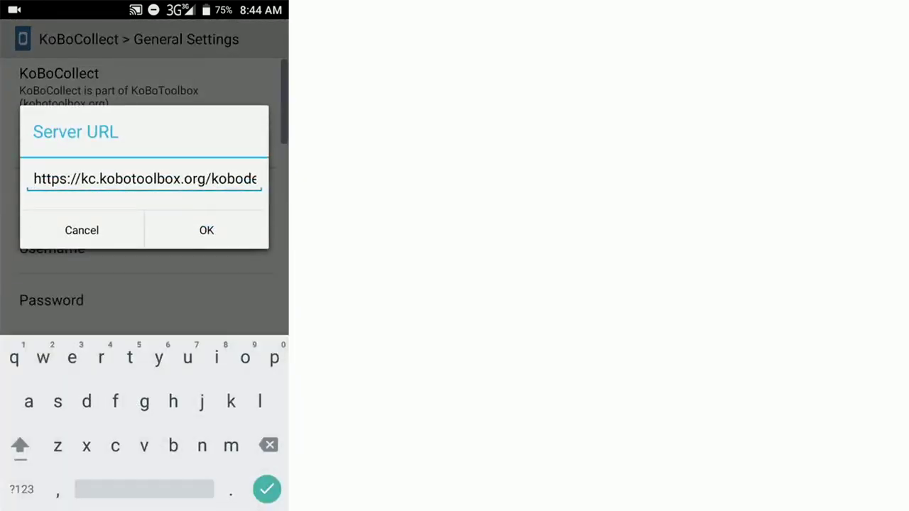
click(255, 178)
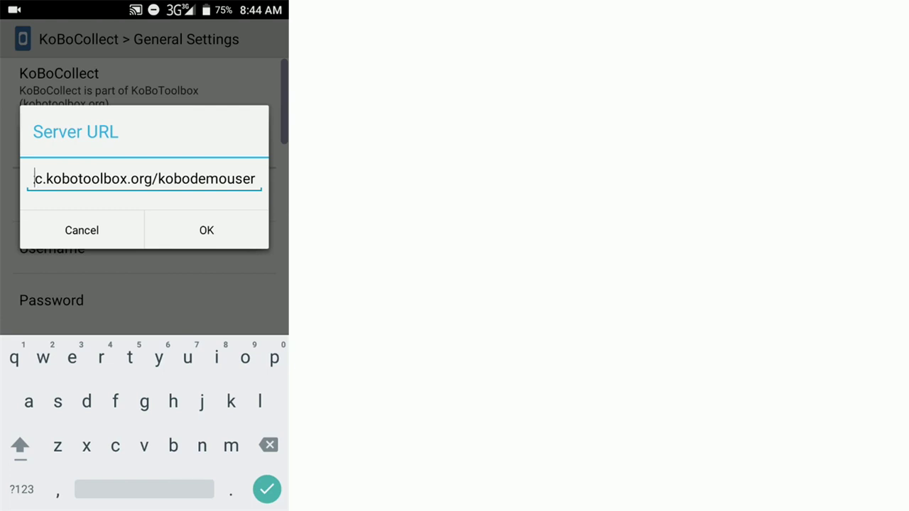
click(250, 179)
click(255, 179)
key(BackSpace)
key(BackSpace)
key(BackSpace)
key(BackSpace)
key(BackSpace)
key(BackSpace)
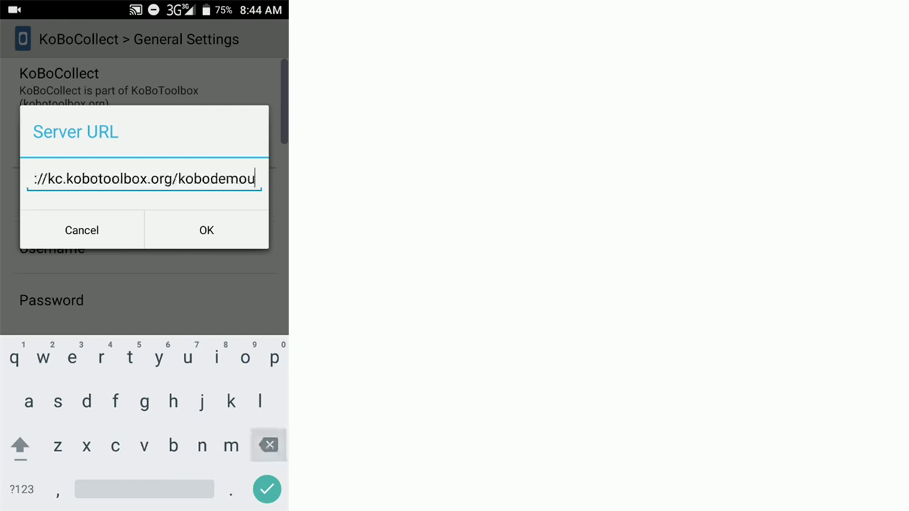
key(BackSpace)
key(BackSpace)
key(BackSpace)
key(BackSpace)
key(BackSpace)
key(BackSpace)
key(BackSpace)
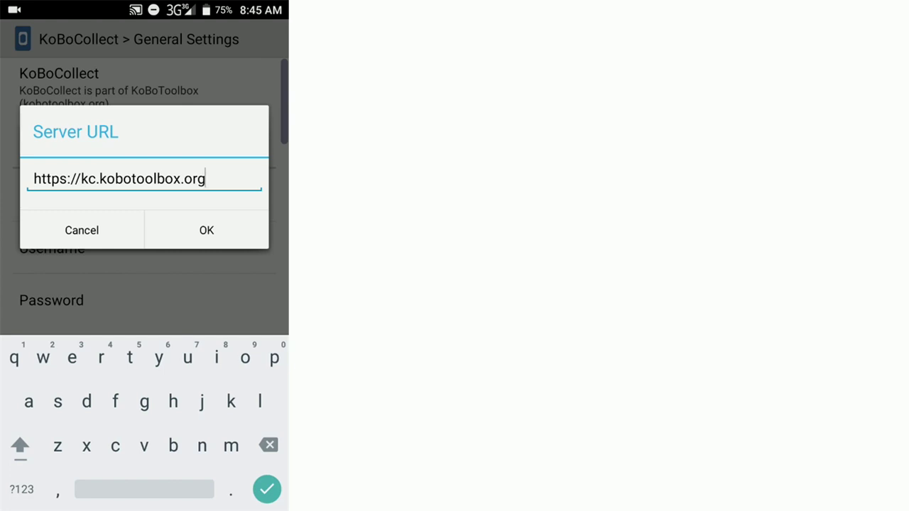
click(207, 230)
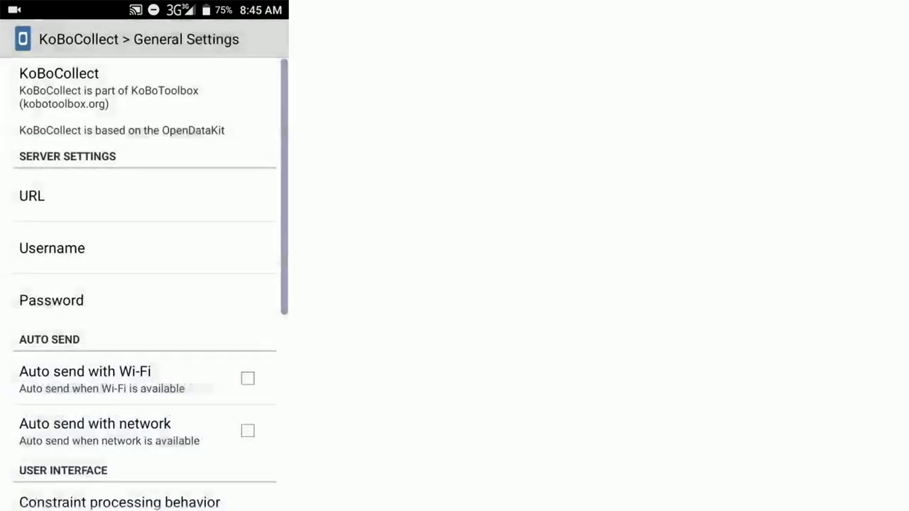
Enter the new account's username and password in KoBoCollect settings, then return to the Main Menu.
click(51, 248)
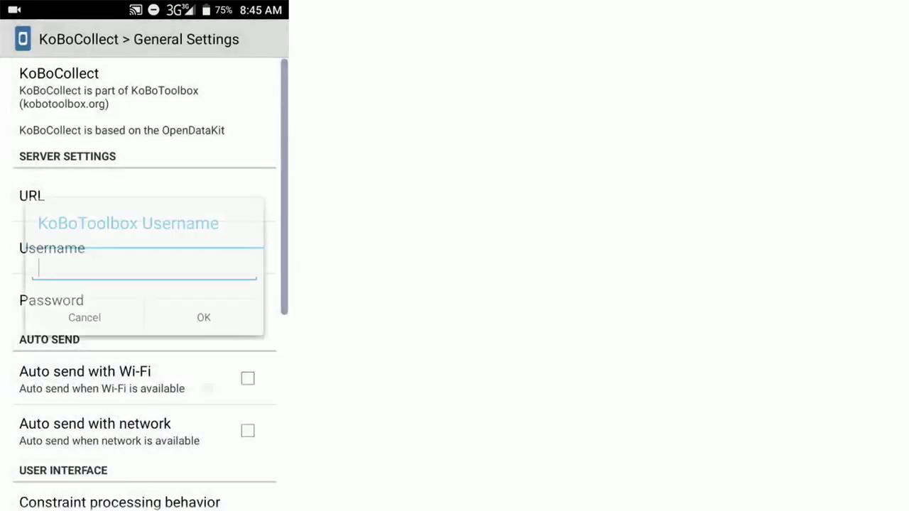
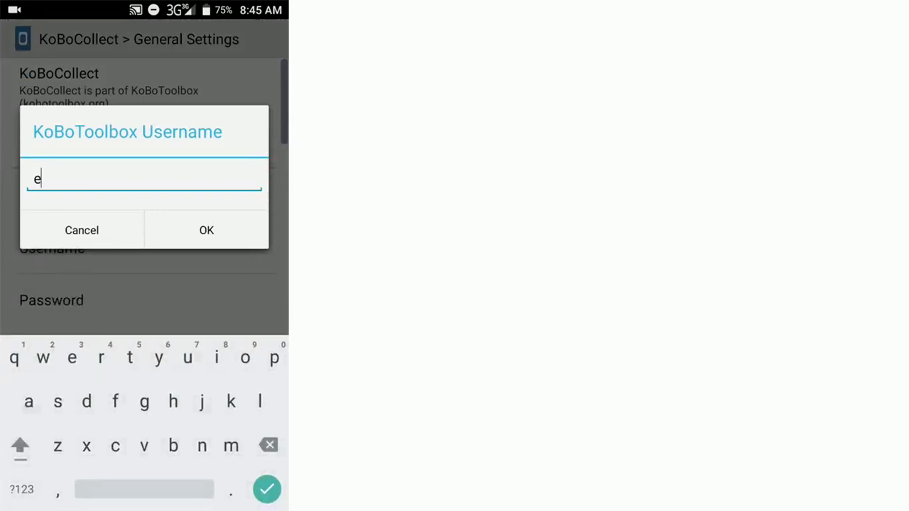
key(Return)
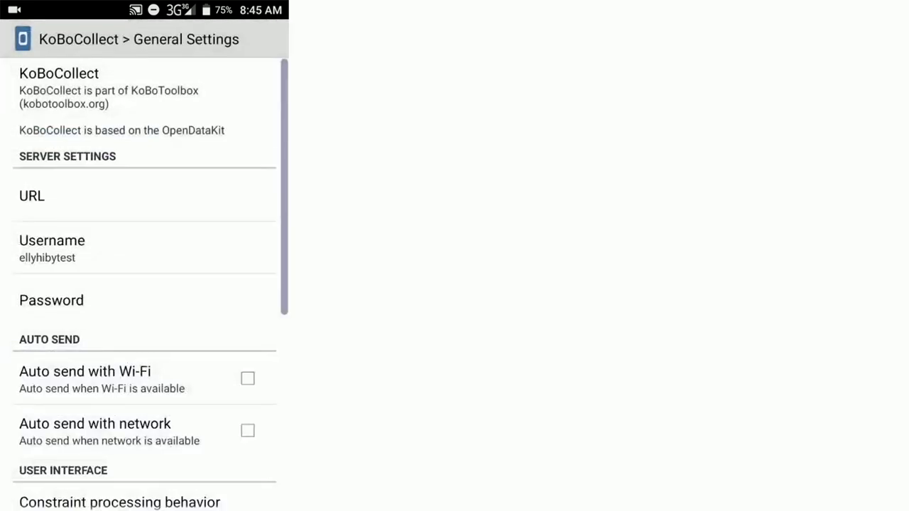
click(52, 300)
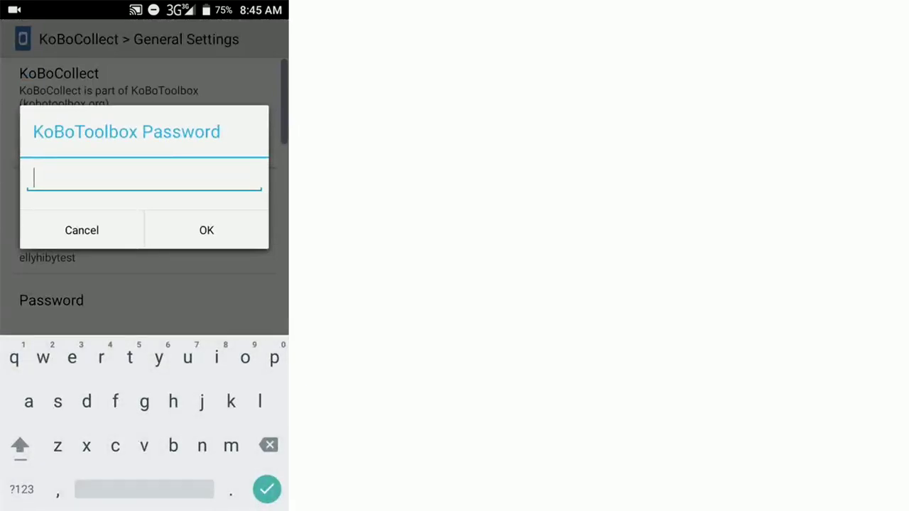
click(21, 489)
click(206, 230)
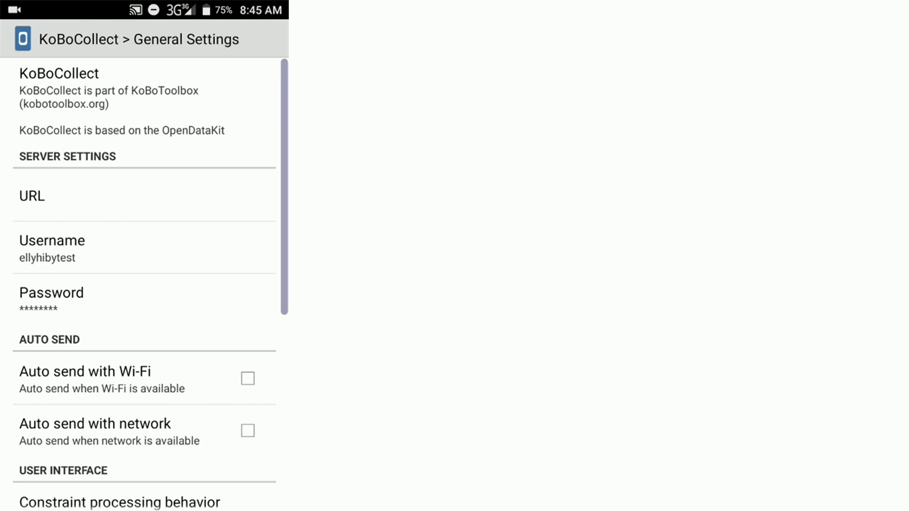
key(Escape)
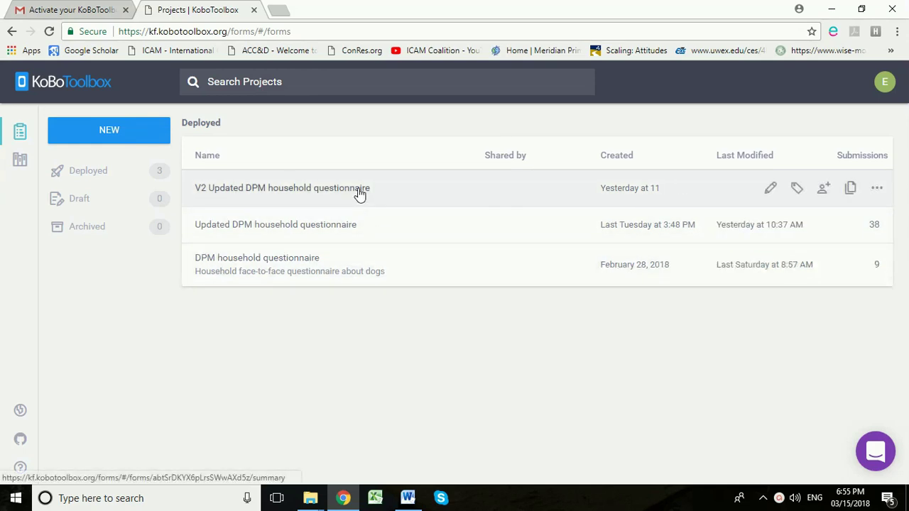
Open the V2 Updated DPM household questionnaire and view its undeployed v3 form.
click(360, 192)
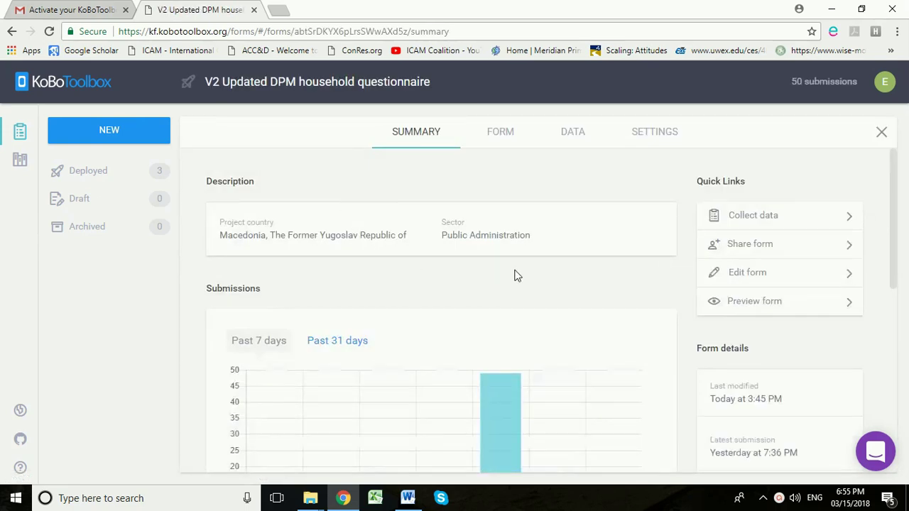
click(507, 140)
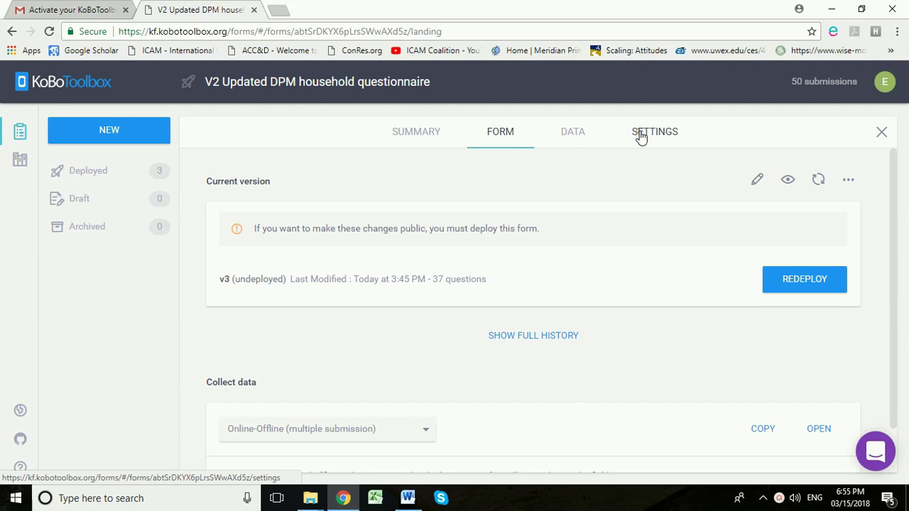
In the project's settings, add the new test account as a shared user.
click(640, 135)
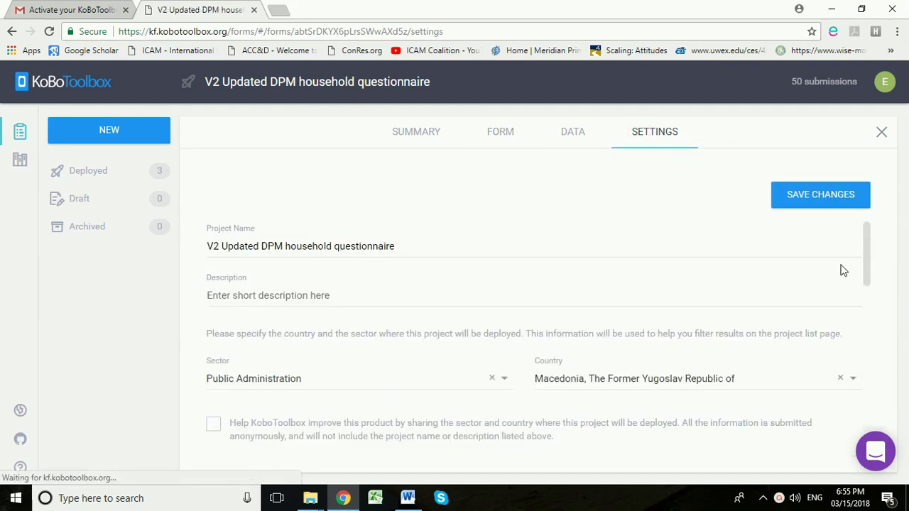
scroll(843, 268, down, 5)
scroll(853, 268, down, 3)
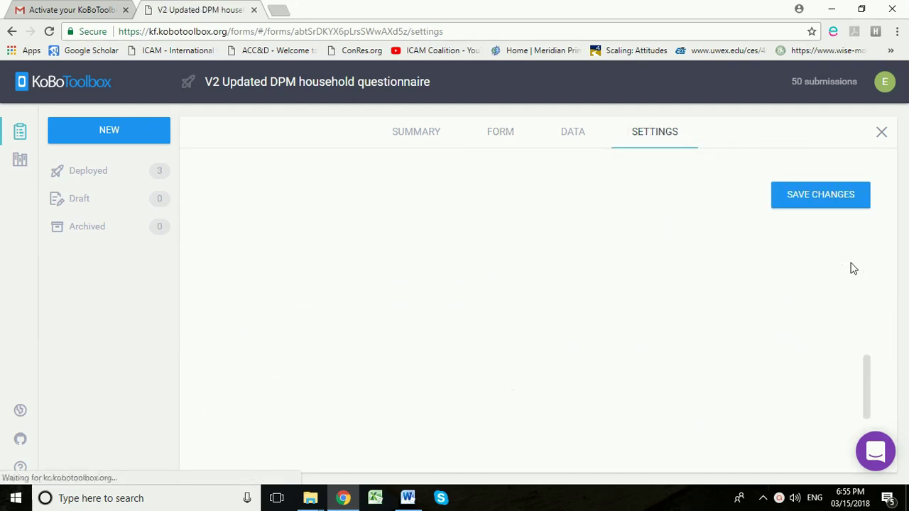
scroll(848, 267, down, 1)
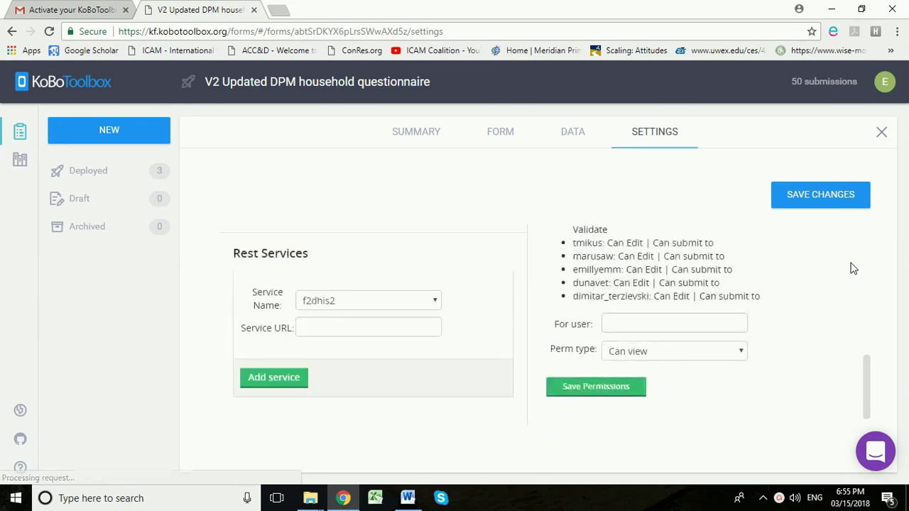
scroll(639, 288, up, 1)
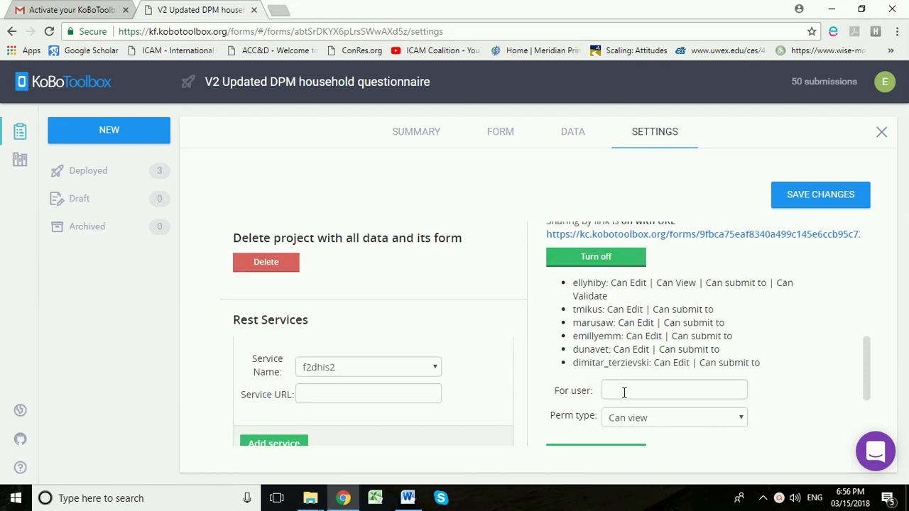
click(623, 392)
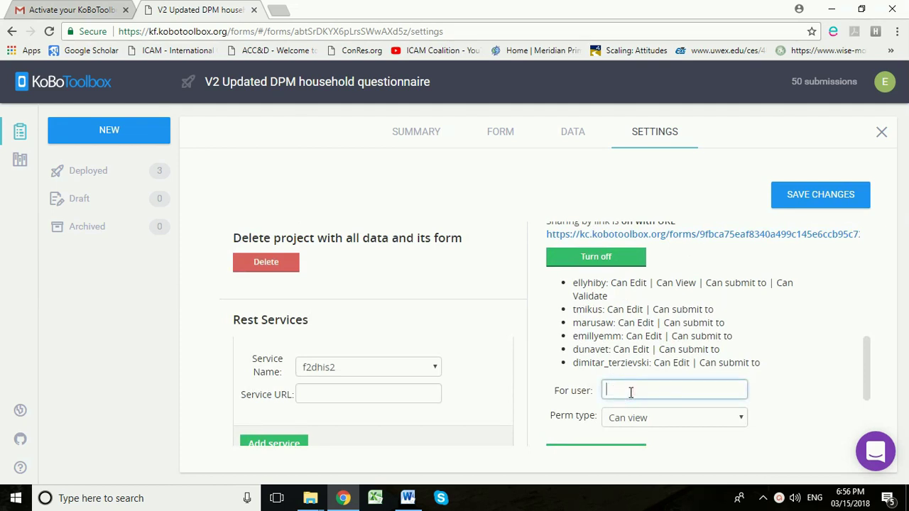
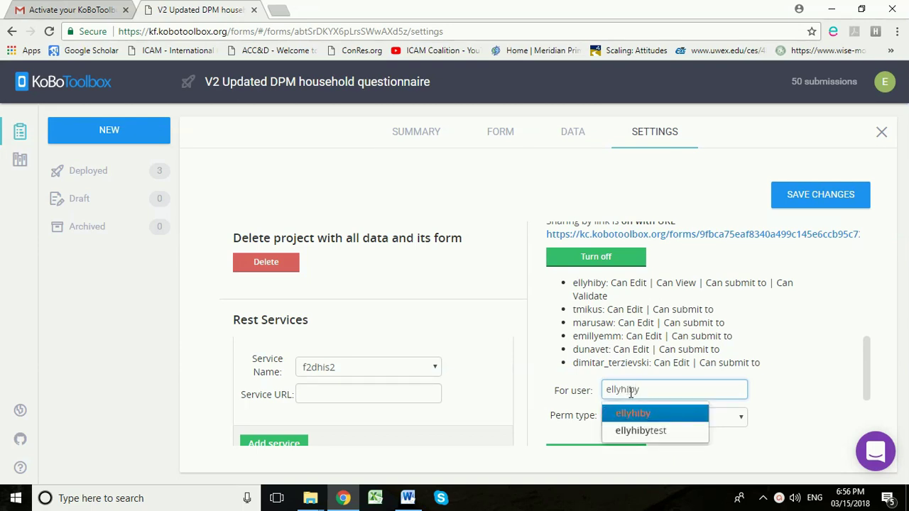
key(Down)
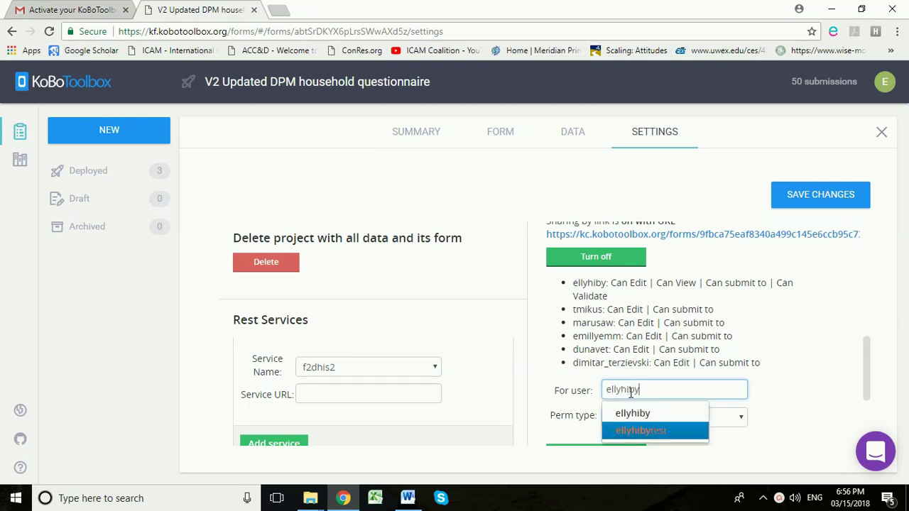
key(Return)
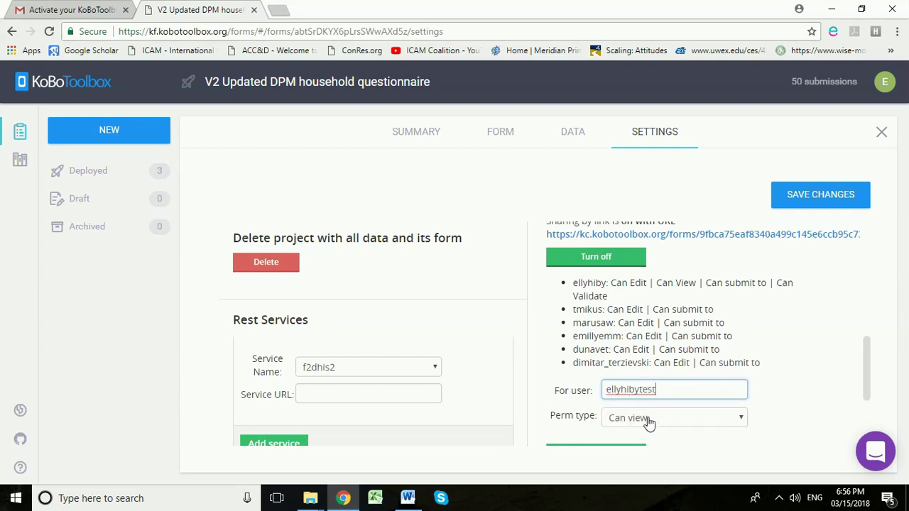
Give that user the 'Can submit to' permission and save the project settings.
click(741, 420)
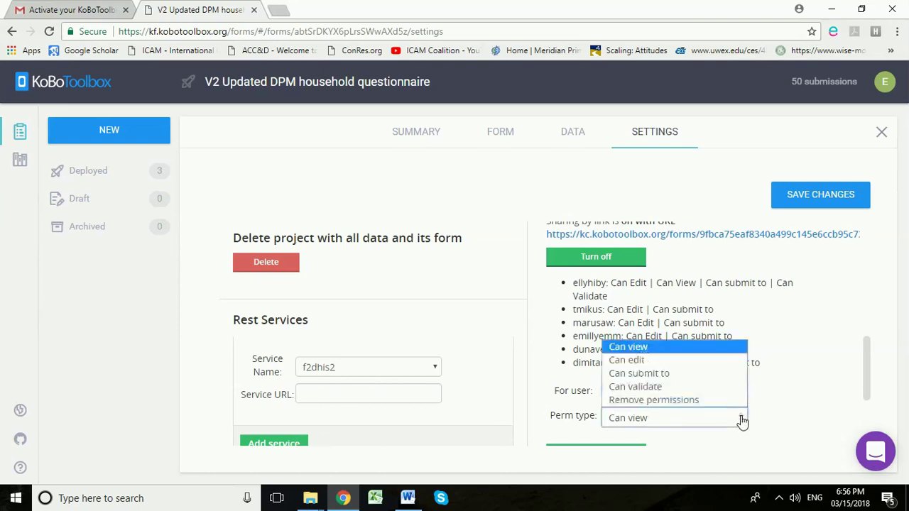
click(660, 374)
scroll(663, 386, down, 1)
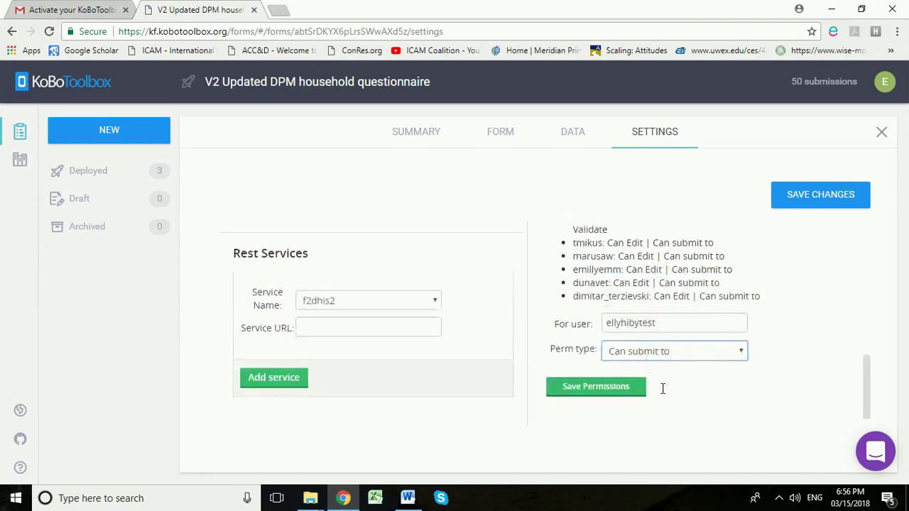
click(607, 392)
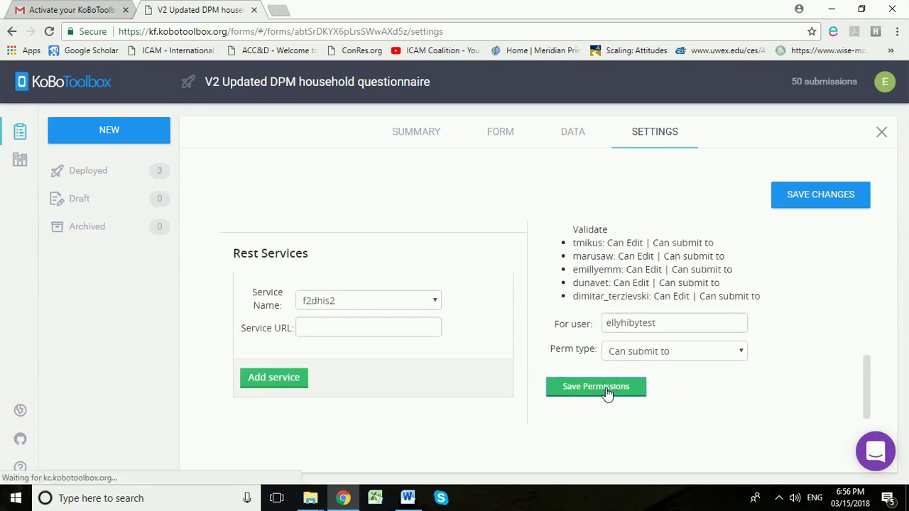
click(814, 200)
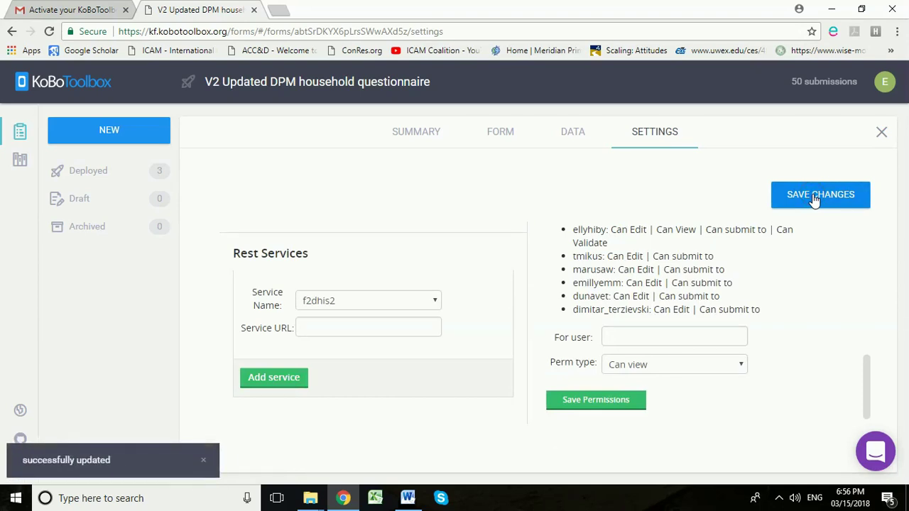
click(500, 135)
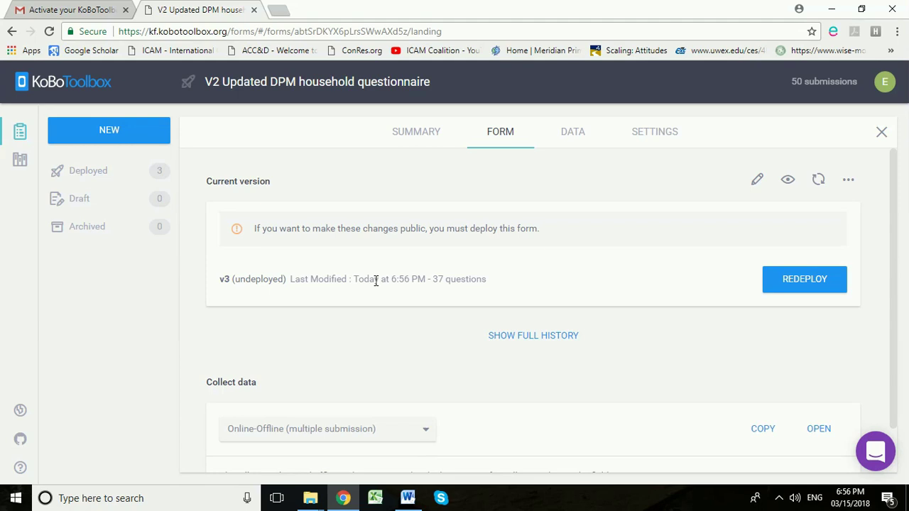
Redeploy the household questionnaire, confirming the overwrite of the existing deployment.
click(812, 281)
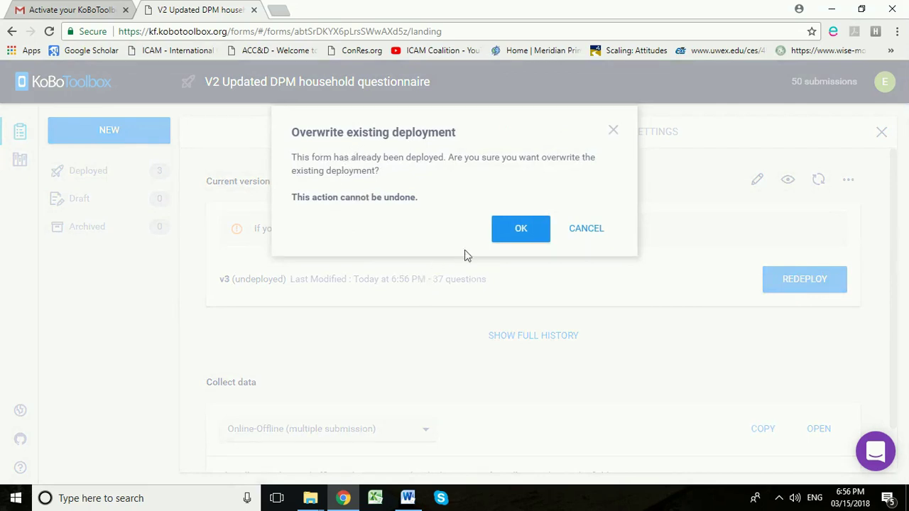
click(522, 229)
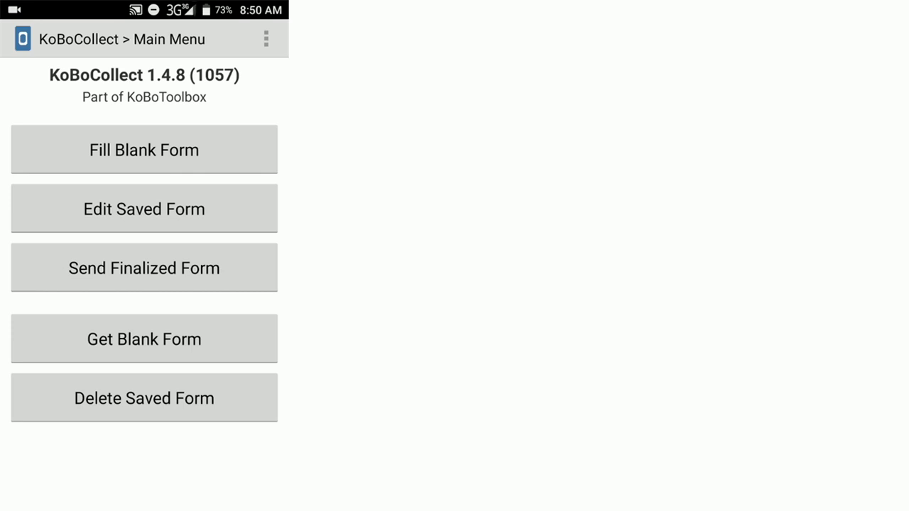
Download the V2 Updated DPM household questionnaire via Get Blank Form and acknowledge success.
click(144, 339)
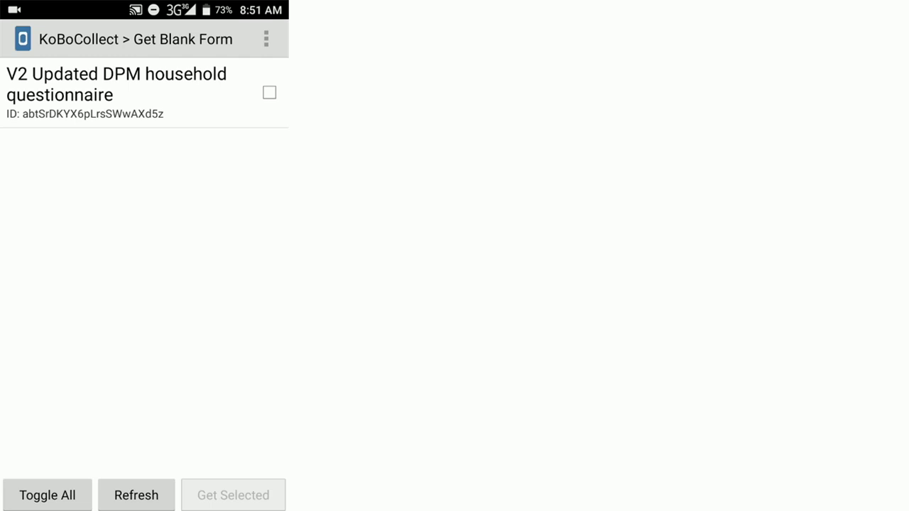
click(270, 92)
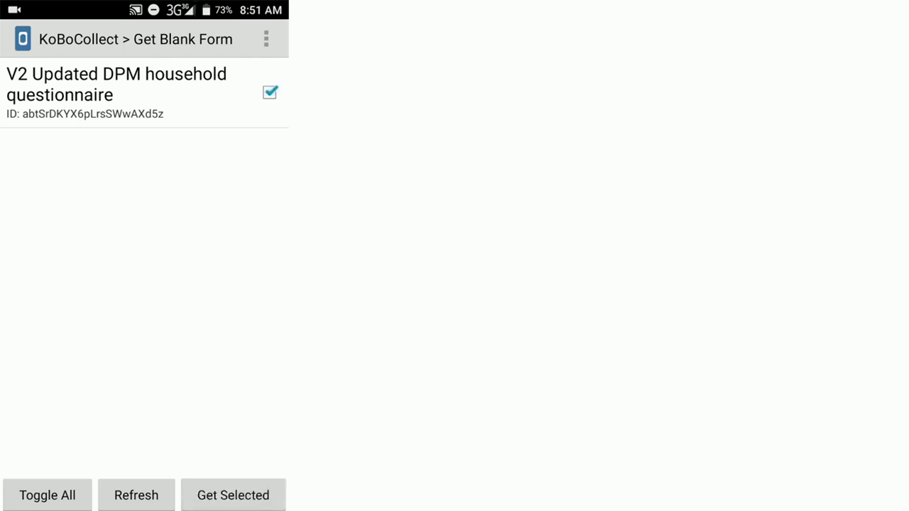
click(233, 494)
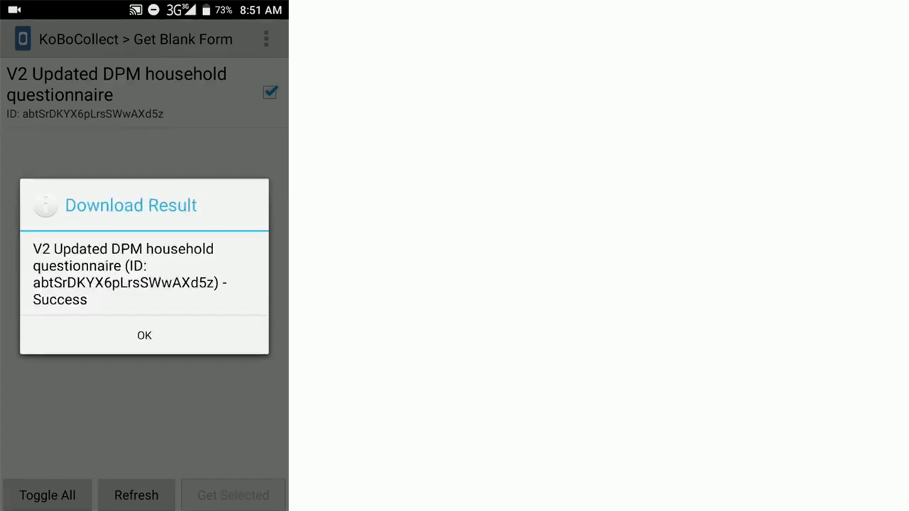
click(144, 335)
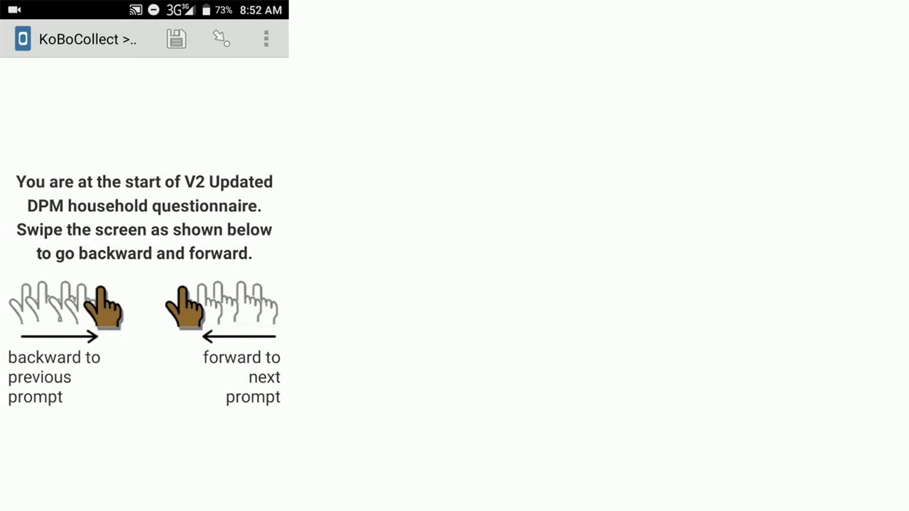
Advance past the date, GPS location and interviewer name prompts, and answer Yes to consent.
drag(242, 284, 57, 284)
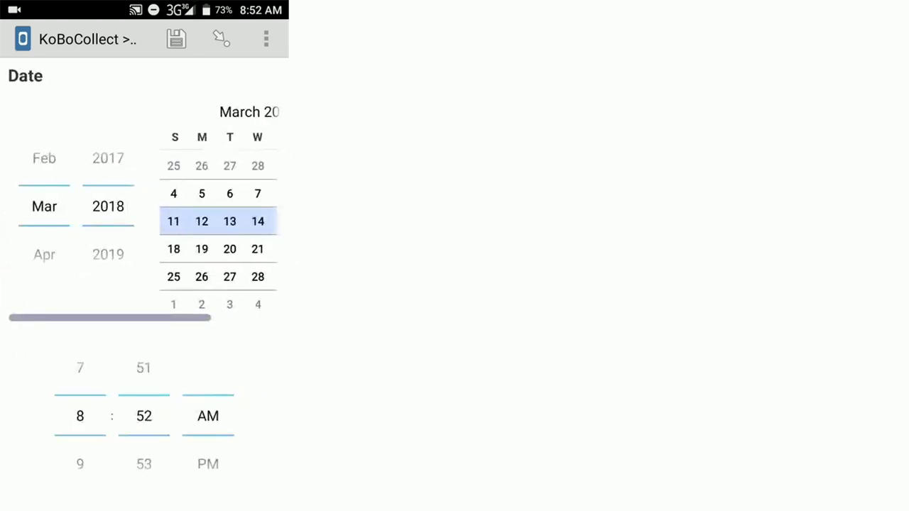
drag(241, 284, 57, 284)
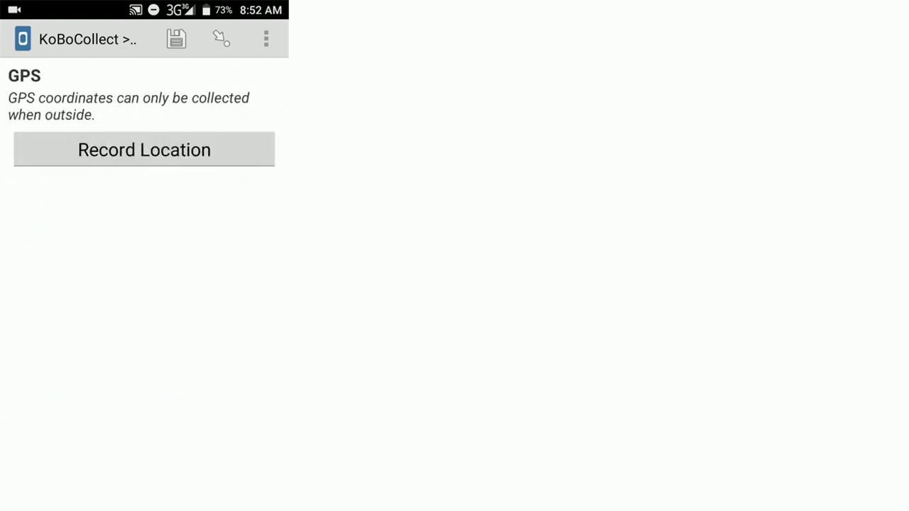
drag(241, 284, 57, 284)
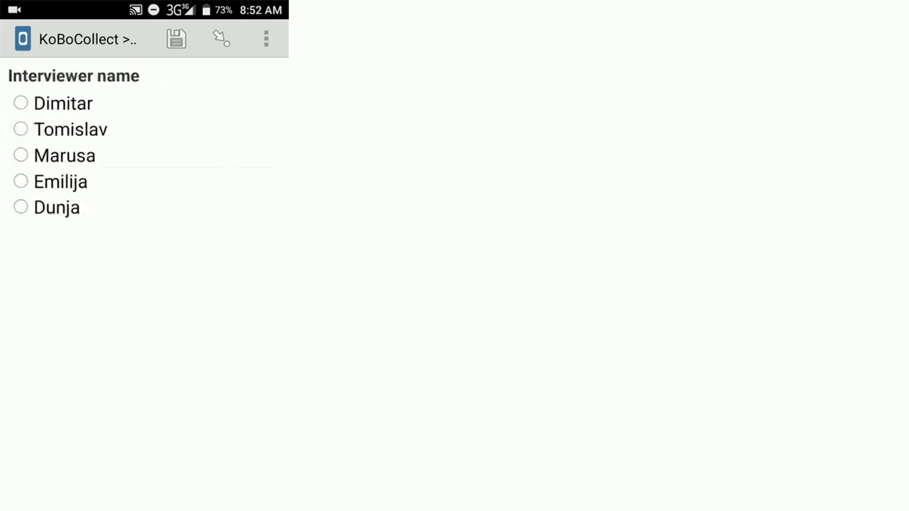
drag(241, 284, 57, 284)
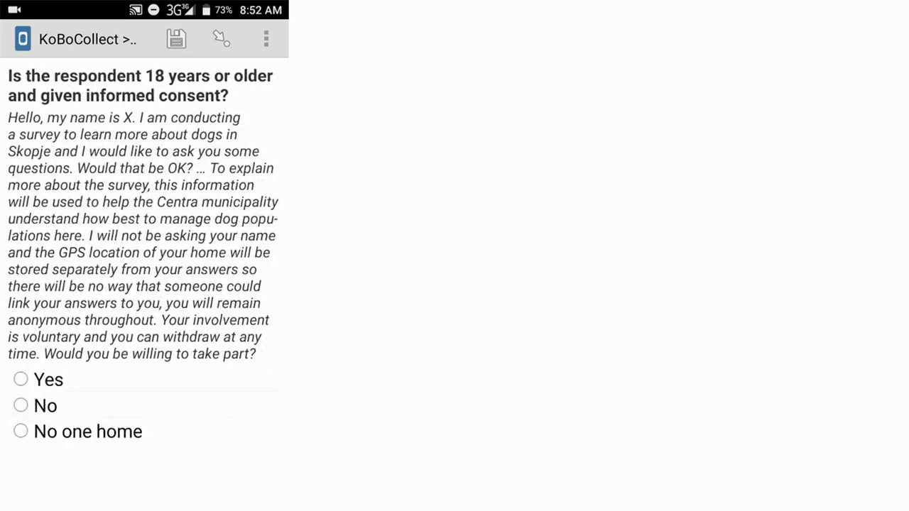
click(20, 379)
Advance through the gender, dog and puppies questions, decline a new Household dog group, and save as finalized.
drag(242, 284, 57, 284)
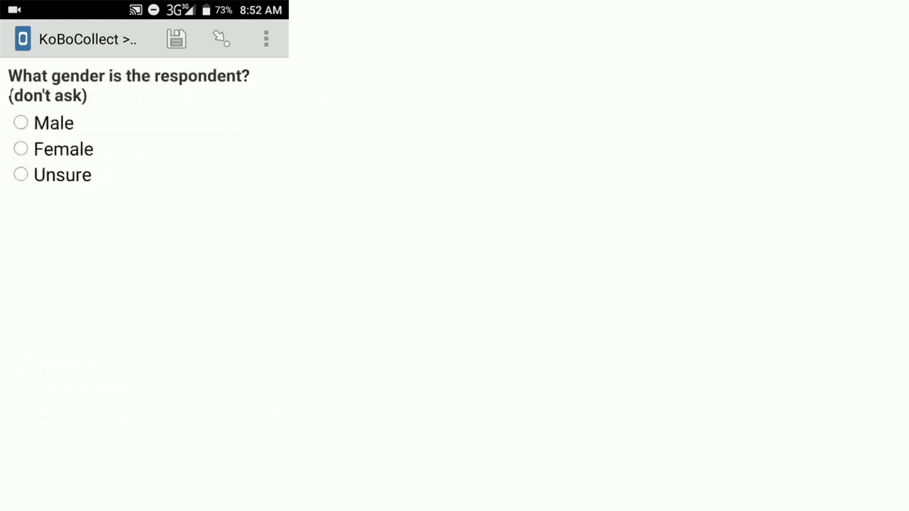
drag(241, 284, 56, 284)
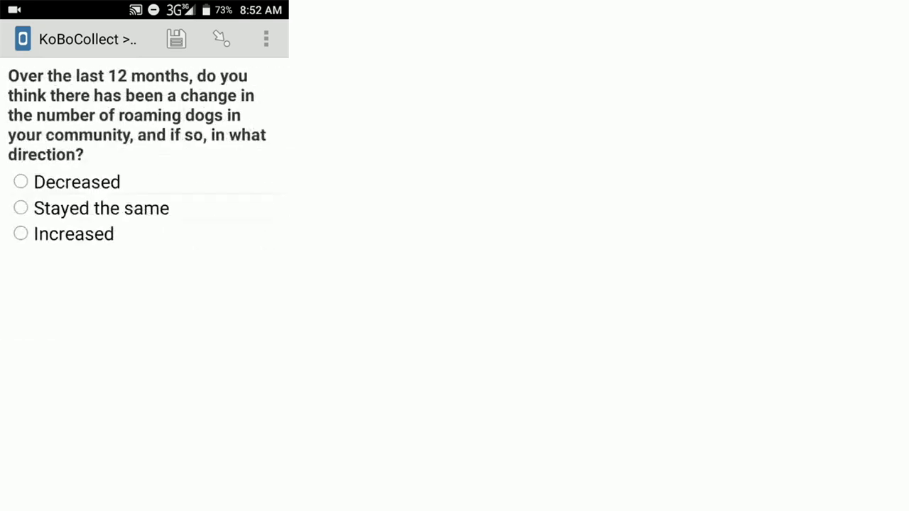
drag(241, 284, 57, 284)
drag(241, 284, 56, 284)
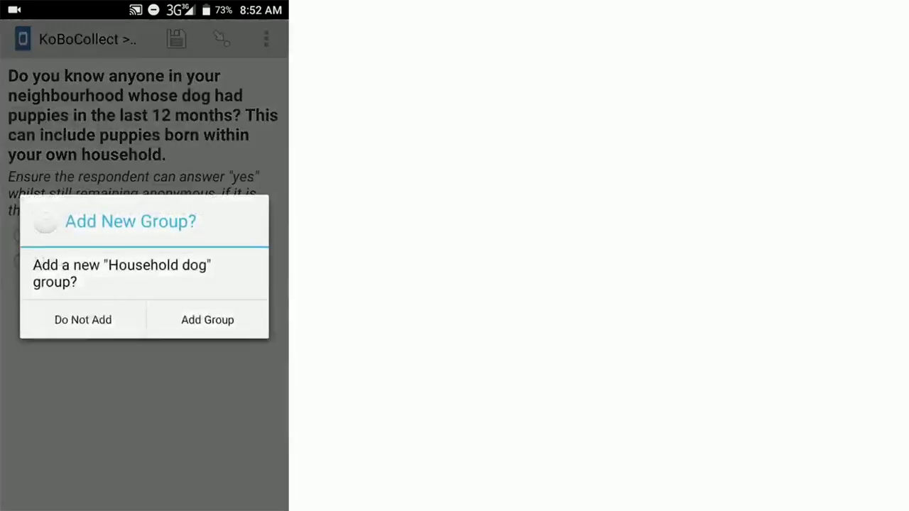
click(81, 319)
drag(241, 284, 57, 284)
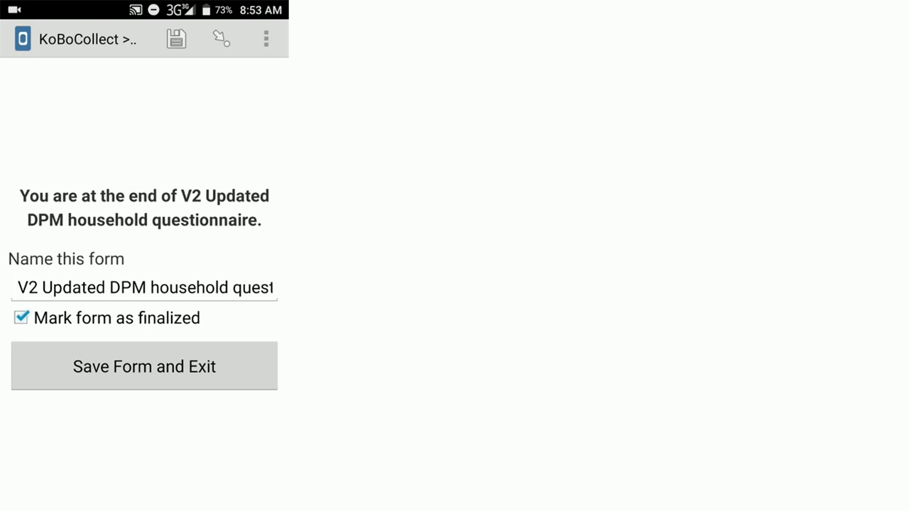
click(144, 366)
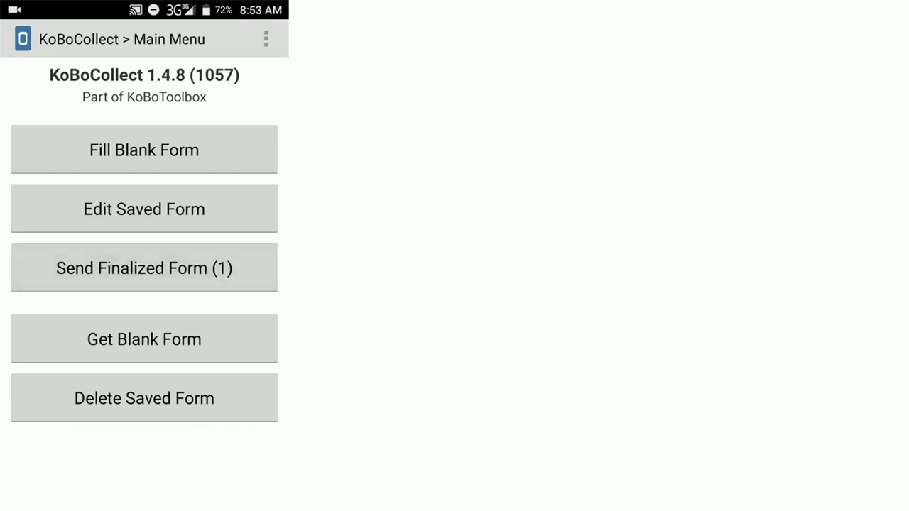
Select the finalized household questionnaire from the send list and send it to the server.
click(144, 267)
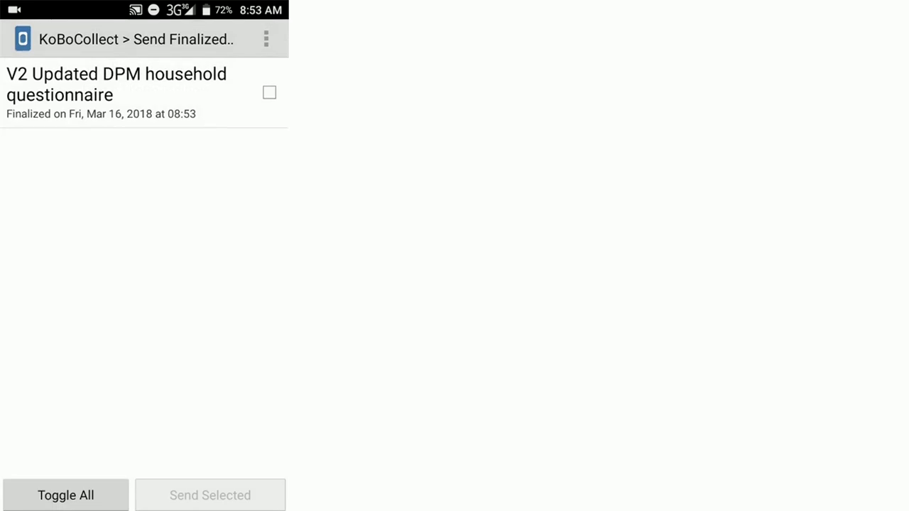
click(269, 93)
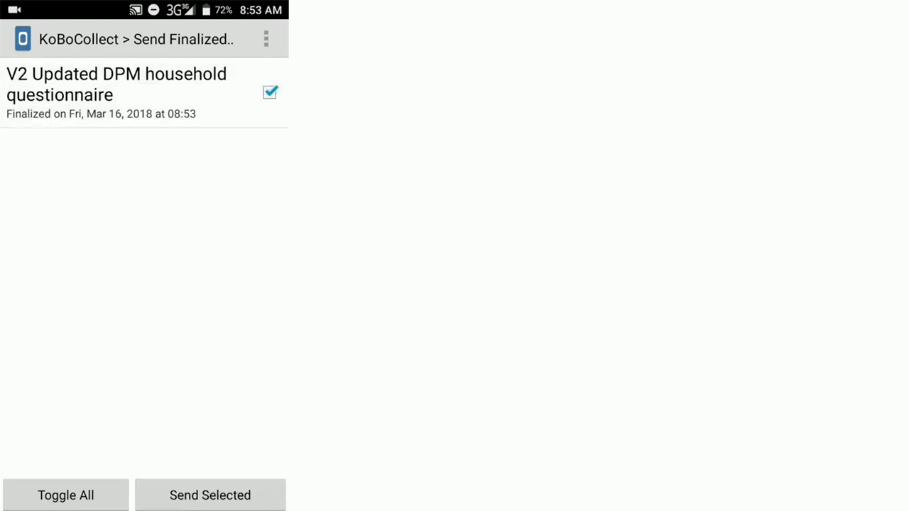
click(210, 495)
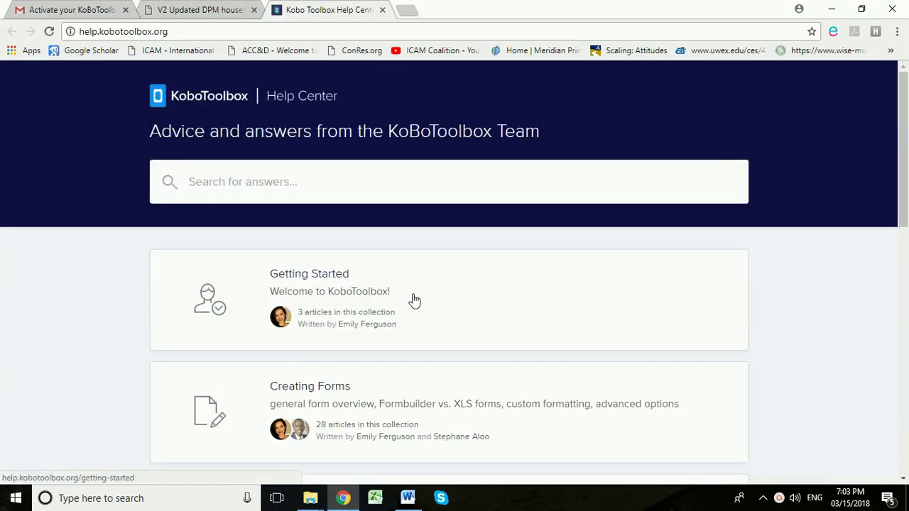
Open the Collecting Data article collection in the Help Center.
scroll(422, 288, down, 2)
scroll(421, 288, down, 2)
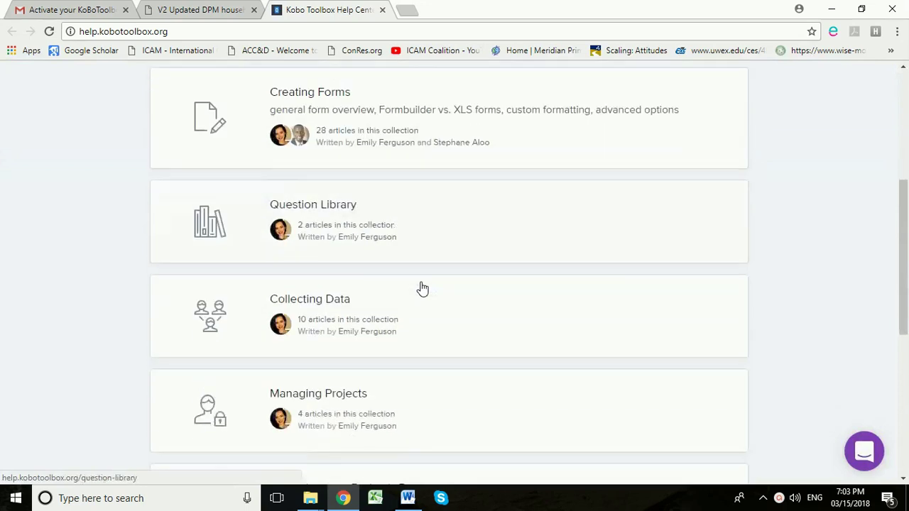
click(328, 264)
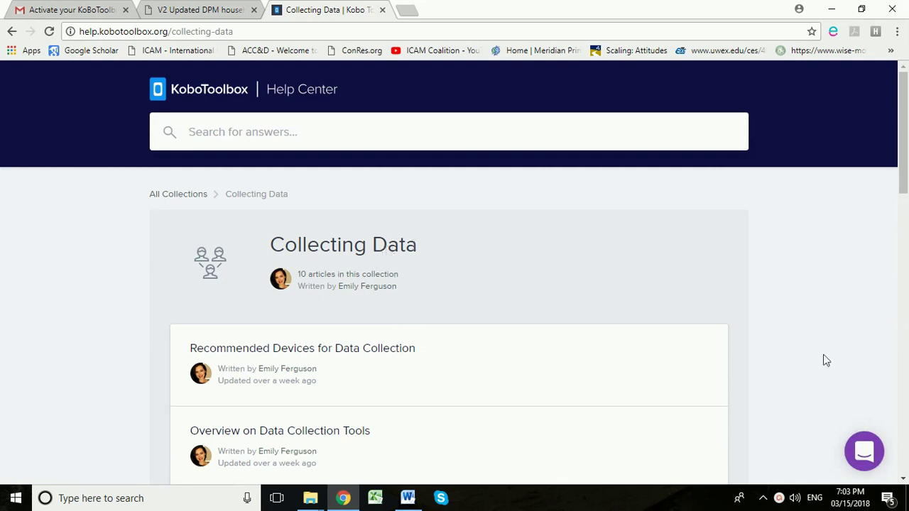
Start a new support conversation with the KoBoToolbox team, then close the chat panel.
click(864, 452)
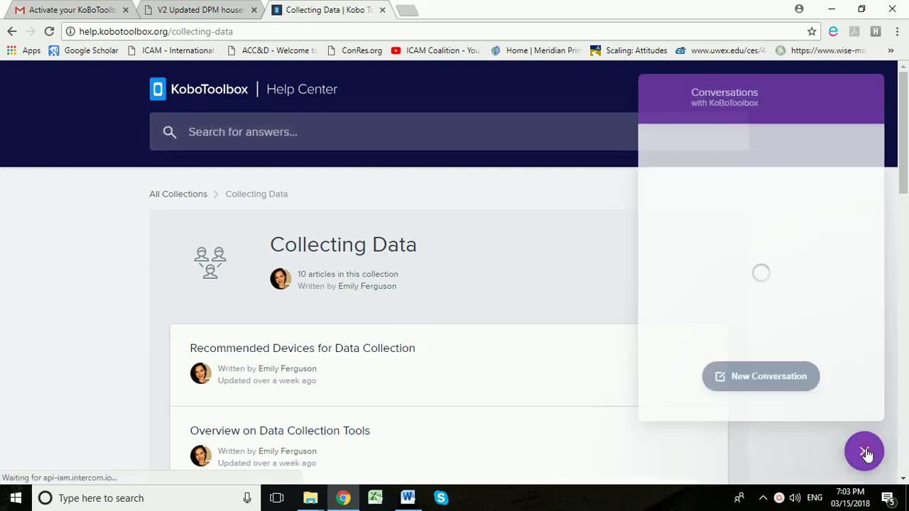
click(756, 381)
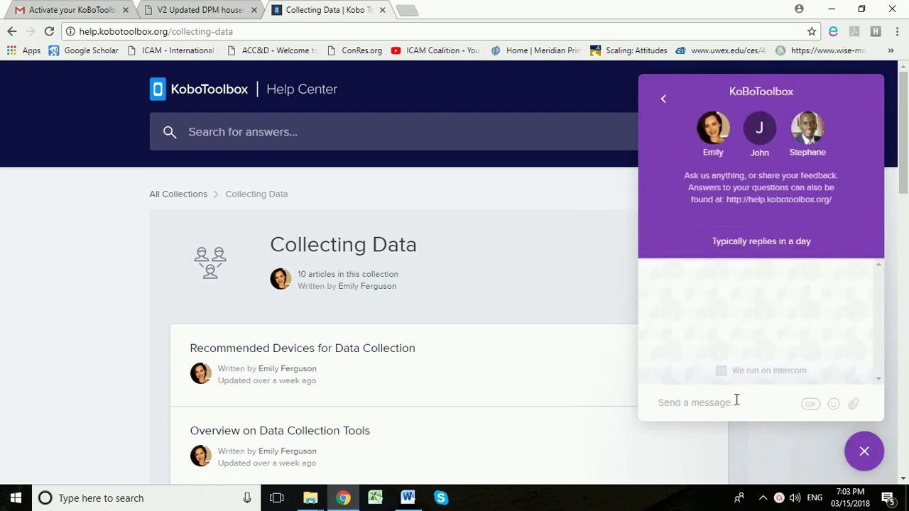
click(863, 453)
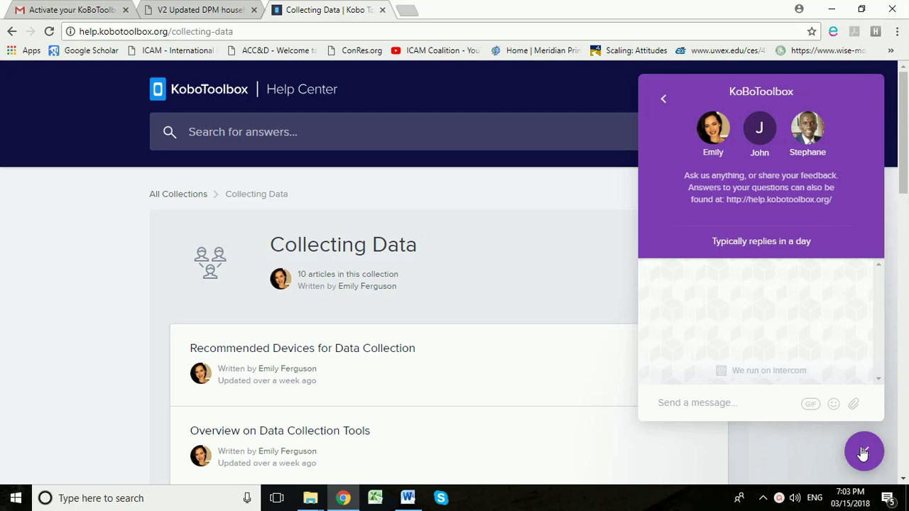